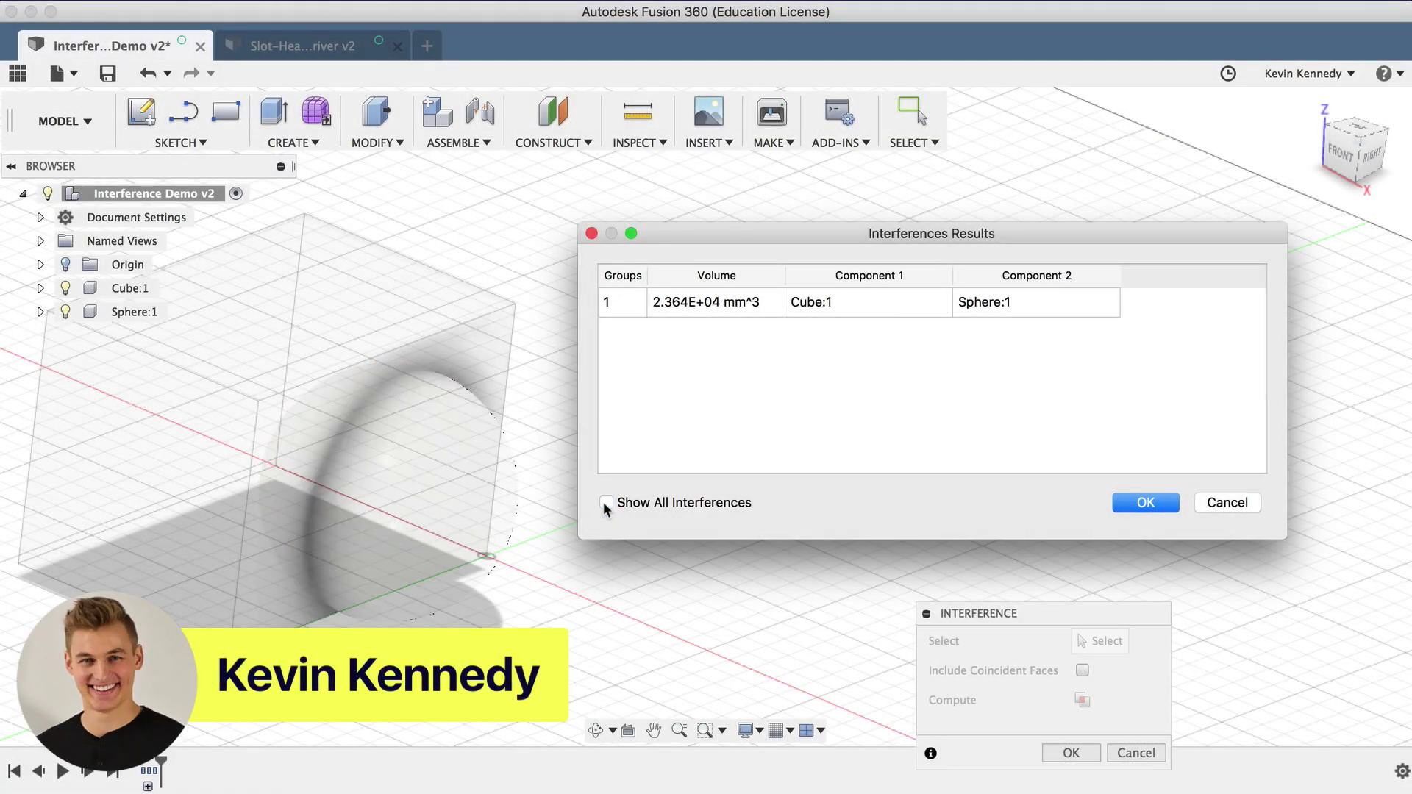
pyautogui.click(605, 503)
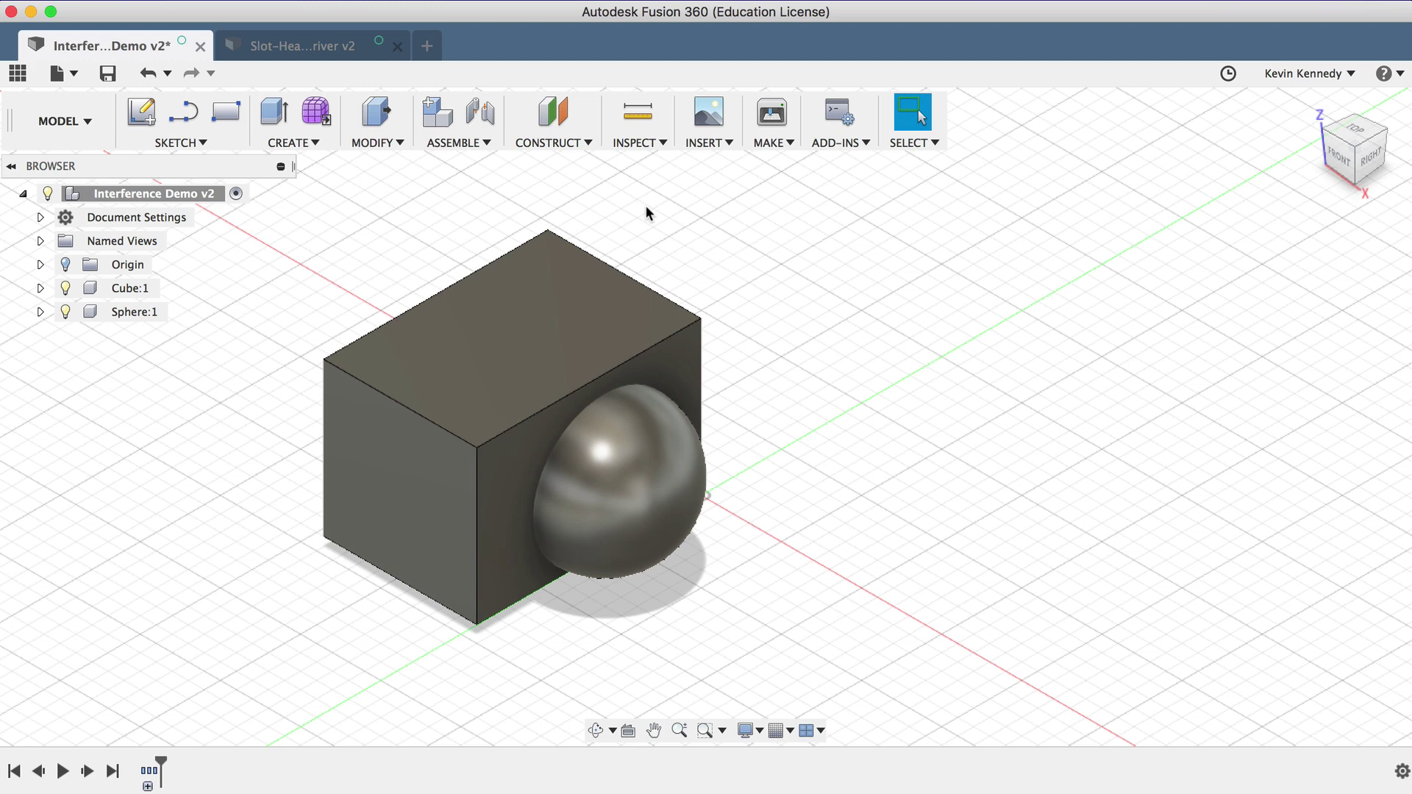
# Step: Start an Interference check with Cube:1 and Sphere:1 selected as the bodies
pyautogui.click(638, 144)
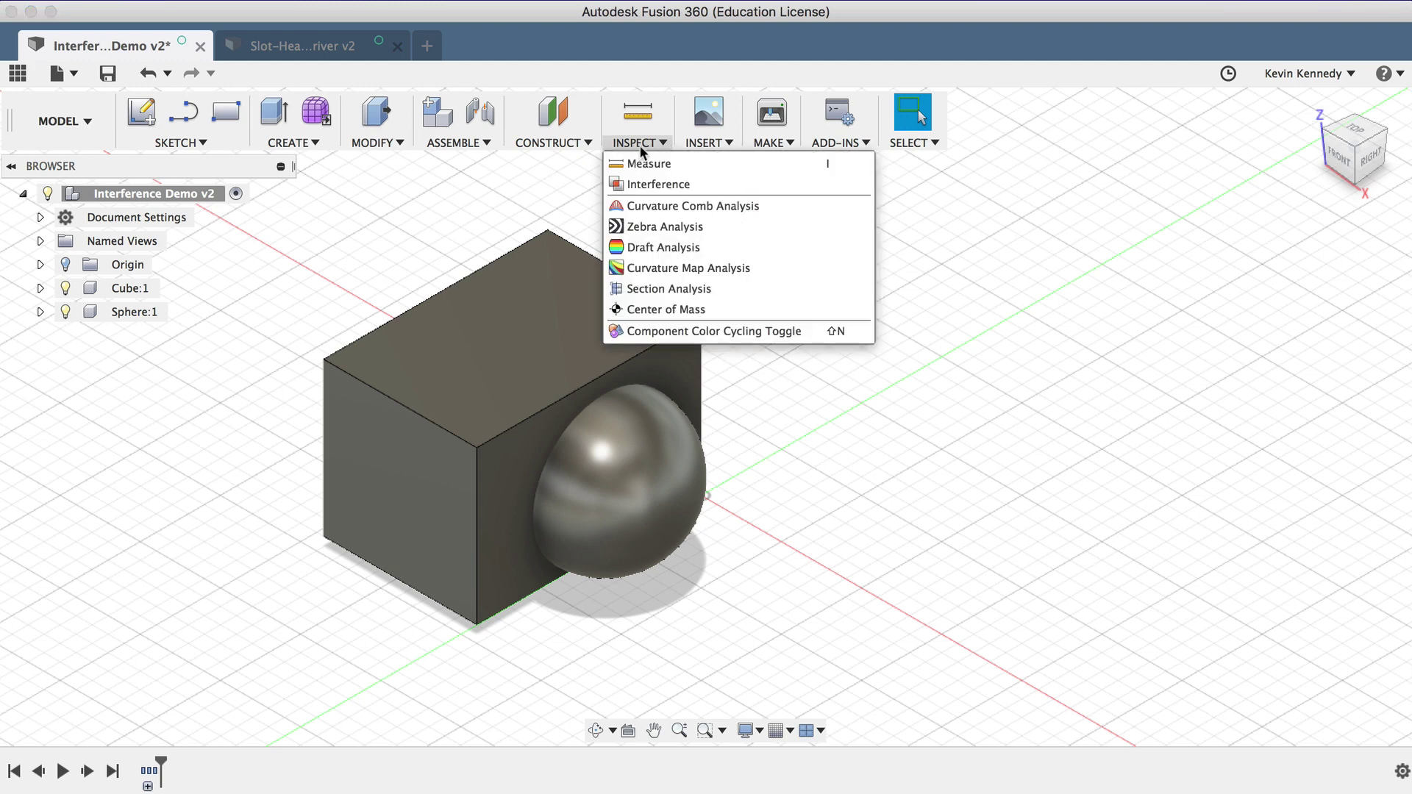
pyautogui.click(649, 192)
pyautogui.moveTo(1093, 84); pyautogui.dragTo(887, 295)
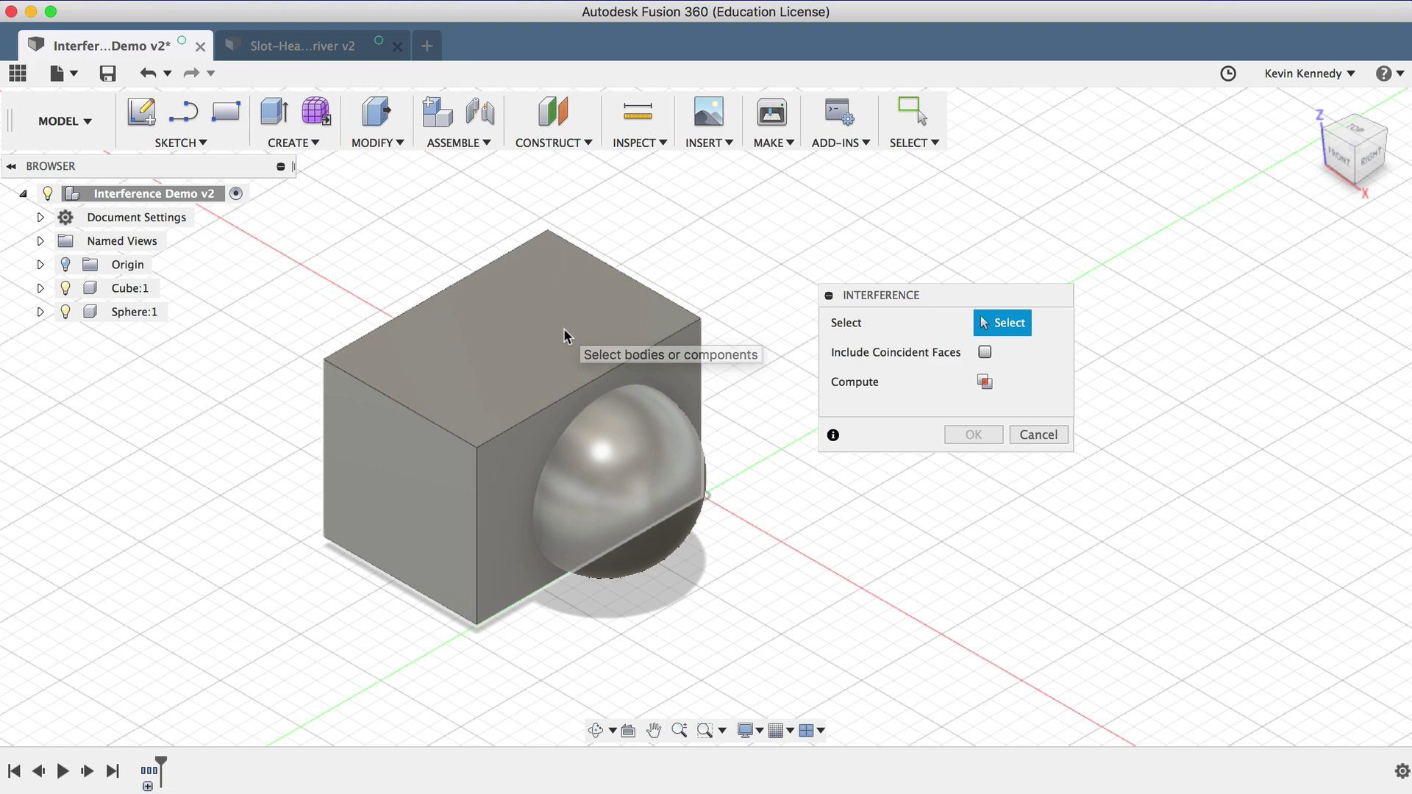
pyautogui.click(564, 330)
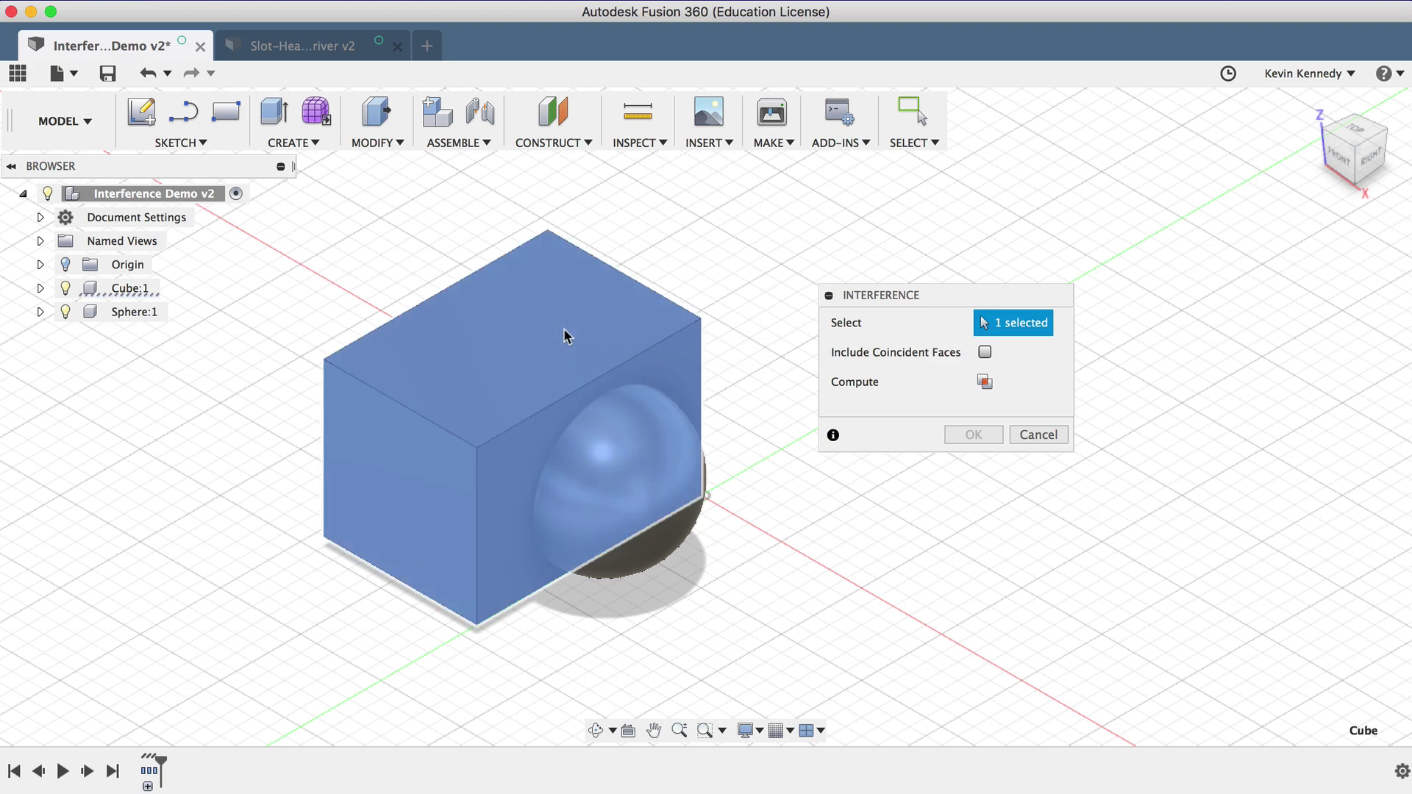
pyautogui.click(669, 455)
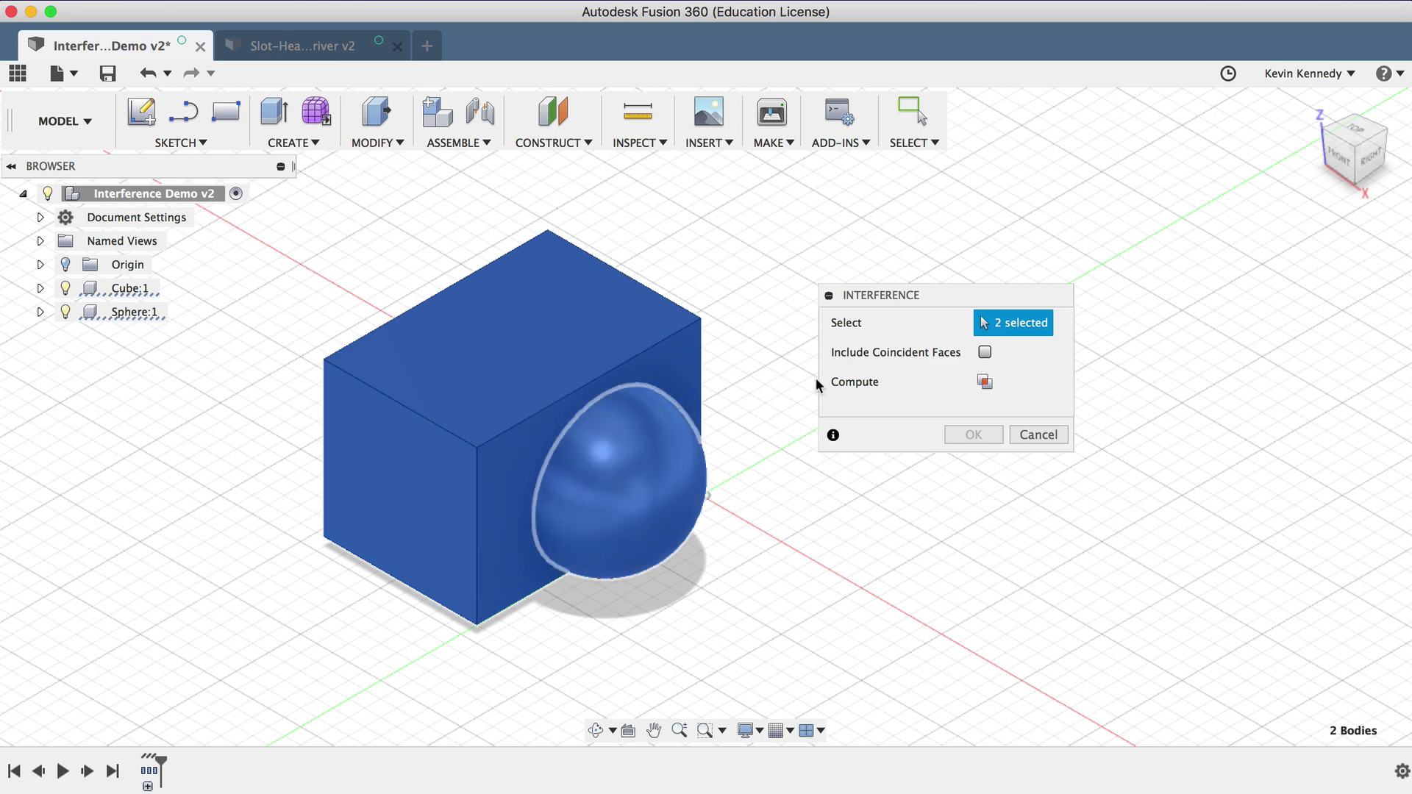
# Step: Compute the interference, showing a 2.364E+04 mm^3 overlap, and inspect the red volume
pyautogui.click(981, 383)
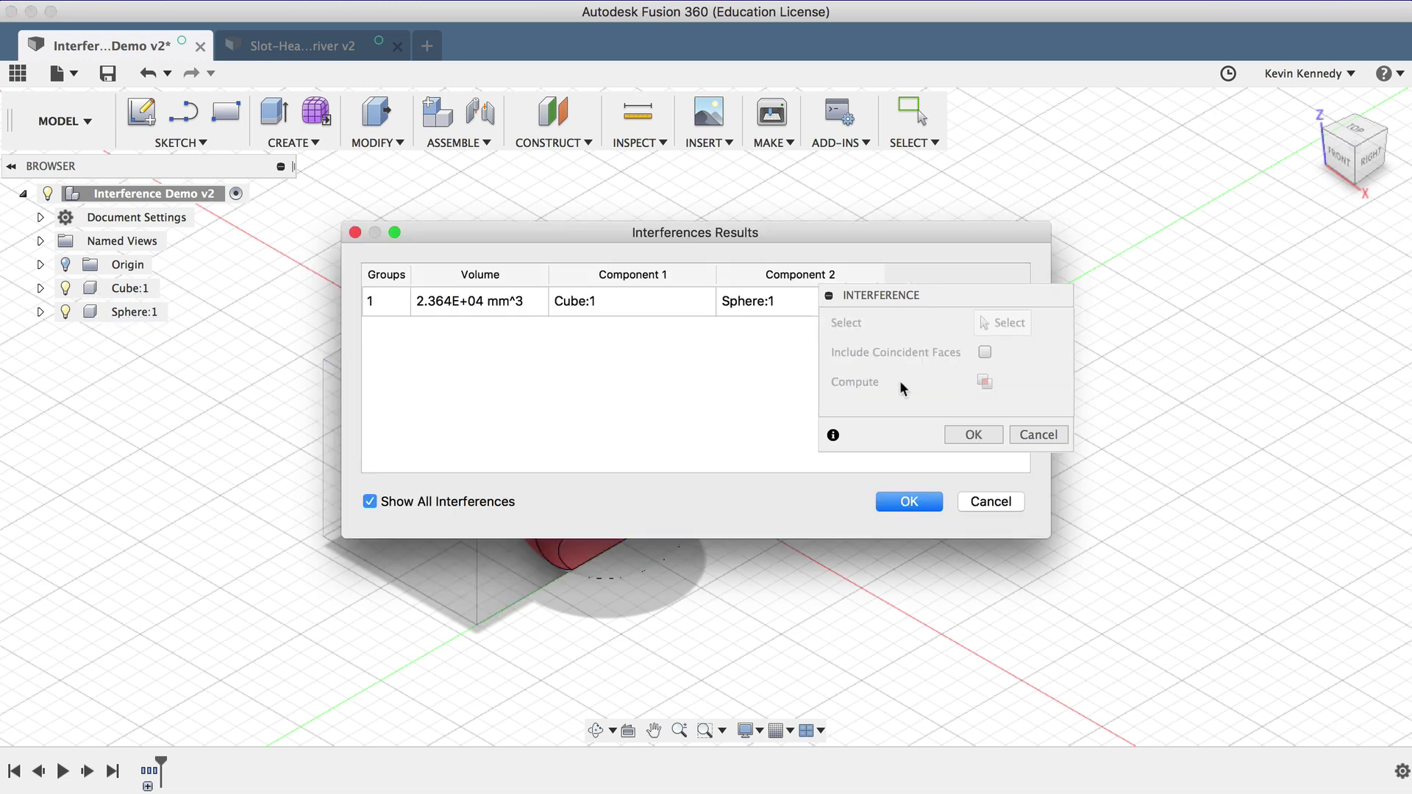
pyautogui.moveTo(571, 234); pyautogui.dragTo(1027, 220)
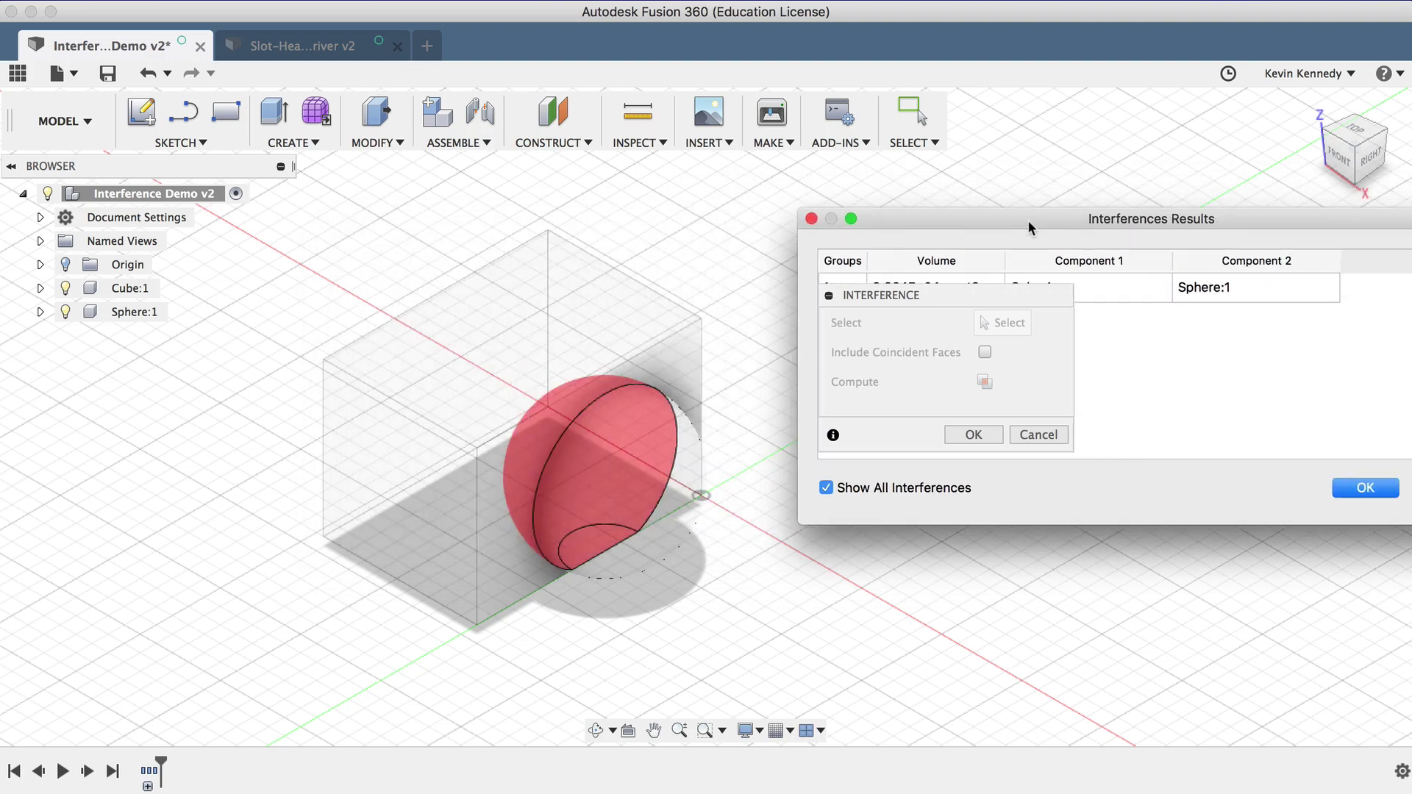
pyautogui.moveTo(515, 462); pyautogui.dragTo(463, 453, button='middle')
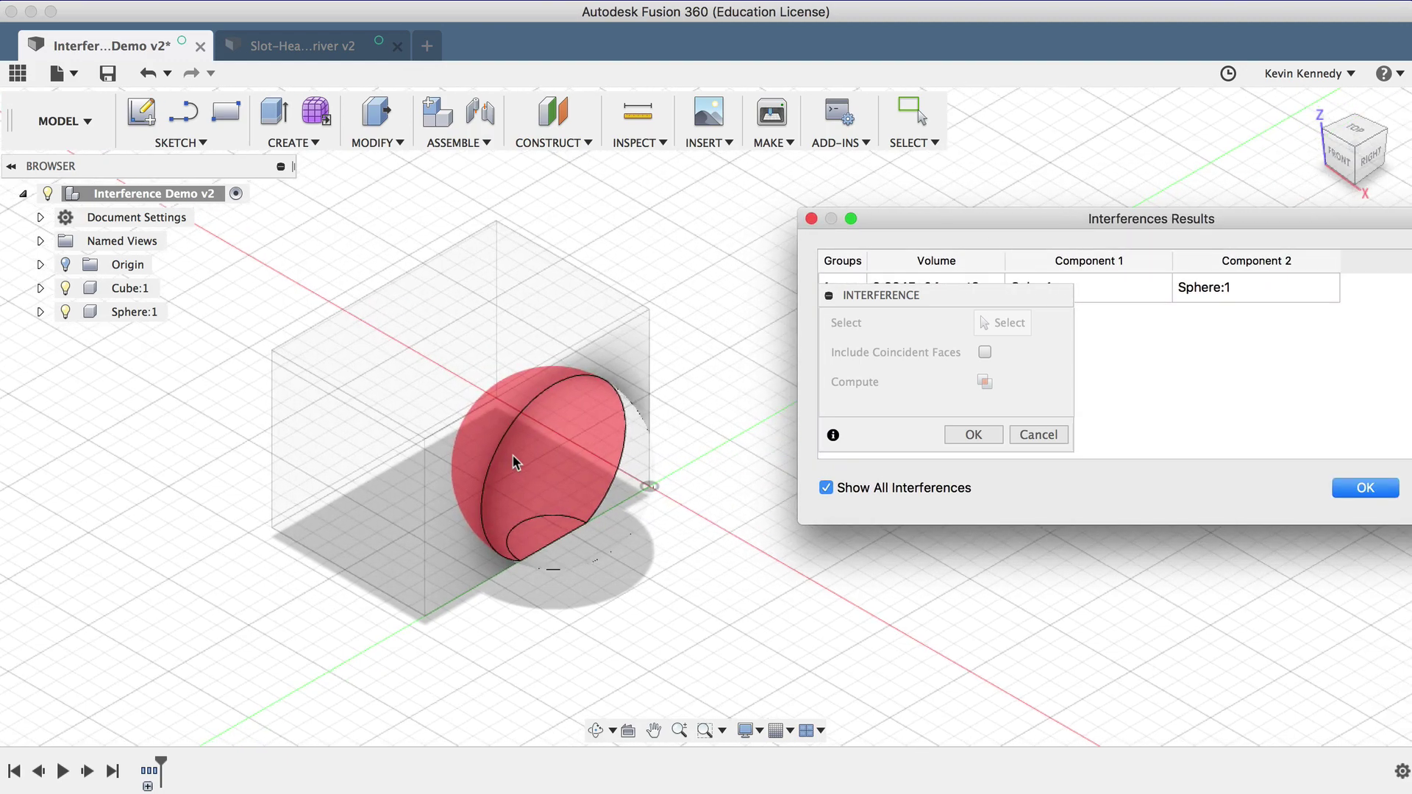
pyautogui.click(1363, 144)
pyautogui.moveTo(1363, 144)
pyautogui.keyDown('shift'); pyautogui.mouseDown(button='middle')
pyautogui.moveTo(4, 131)
pyautogui.moveTo(1404, 96)
pyautogui.moveTo(1371, 76)
pyautogui.moveTo(1362, 144)
pyautogui.mouseUp(button='middle'); pyautogui.keyUp('shift')
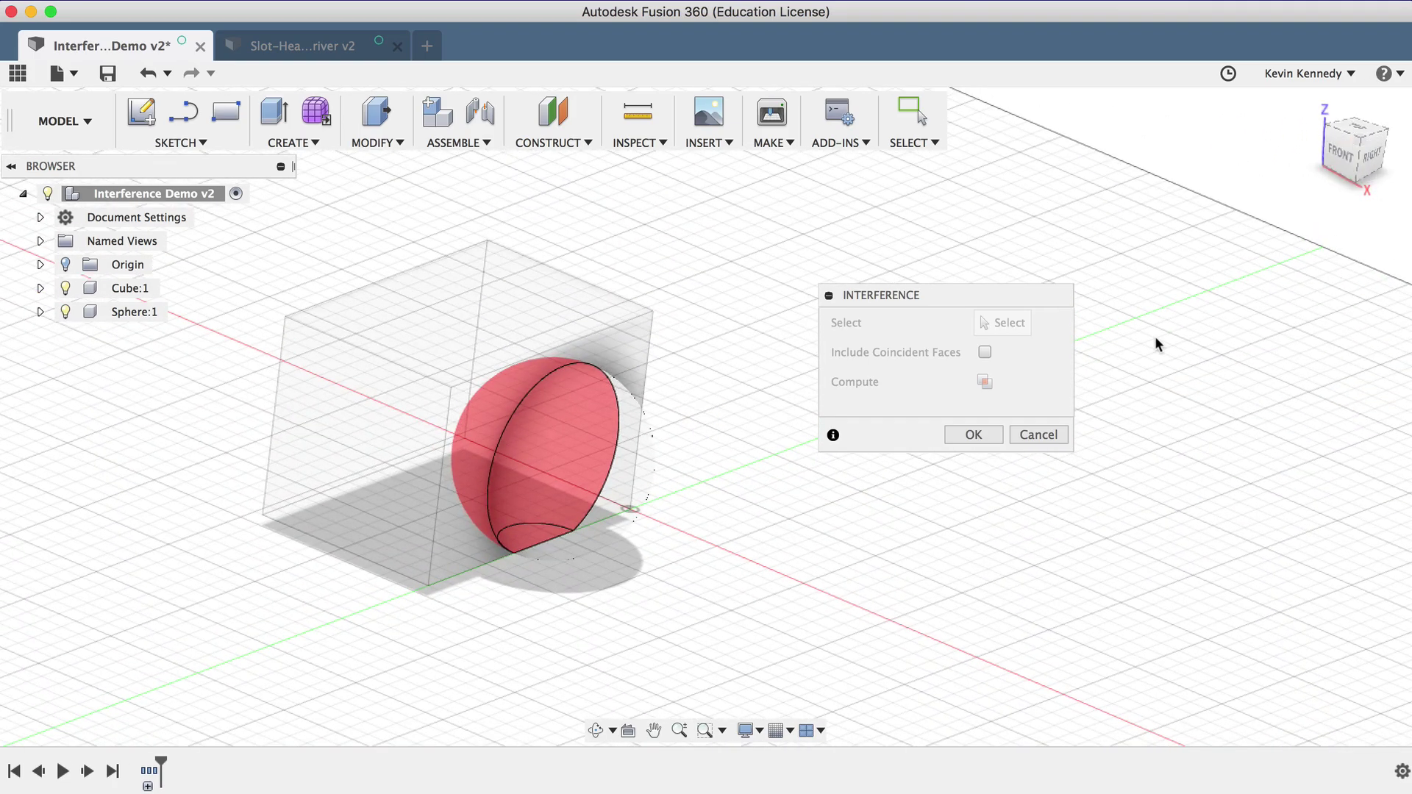
pyautogui.scroll(2, 1155, 337)
pyautogui.moveTo(1035, 218); pyautogui.dragTo(971, 606)
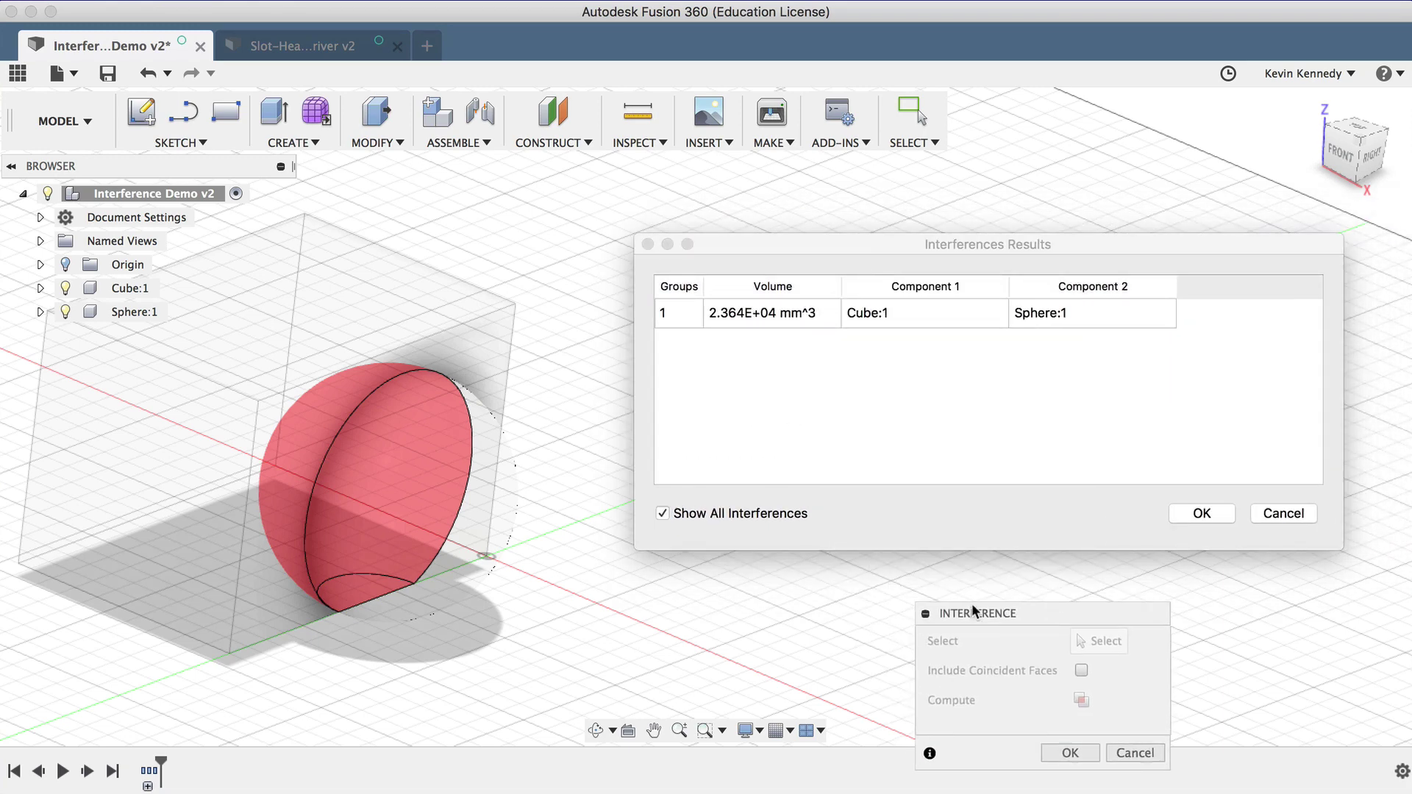
pyautogui.moveTo(765, 248); pyautogui.dragTo(709, 237)
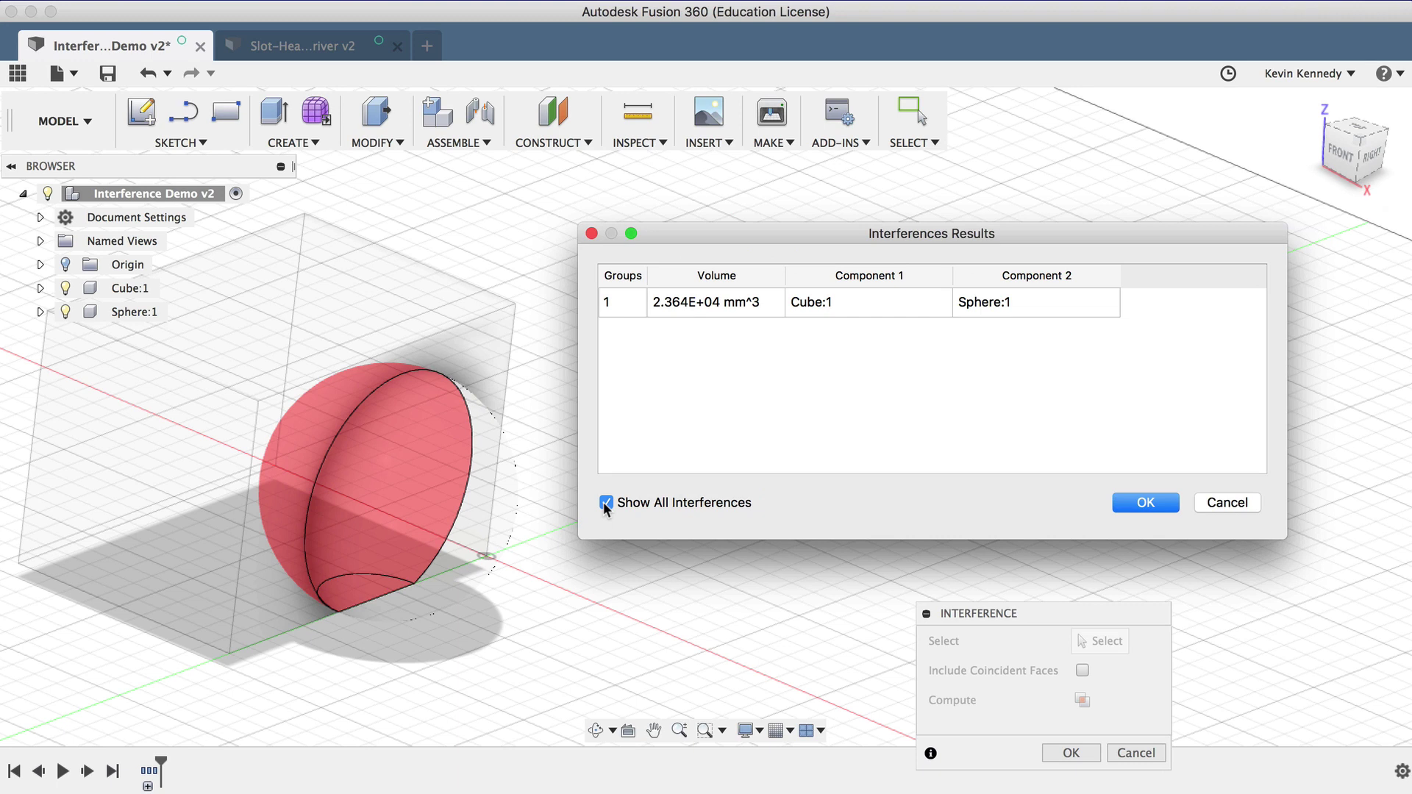
# Step: Toggle the red overlap display several times, then accept the interference results and fit the view
pyautogui.click(605, 503)
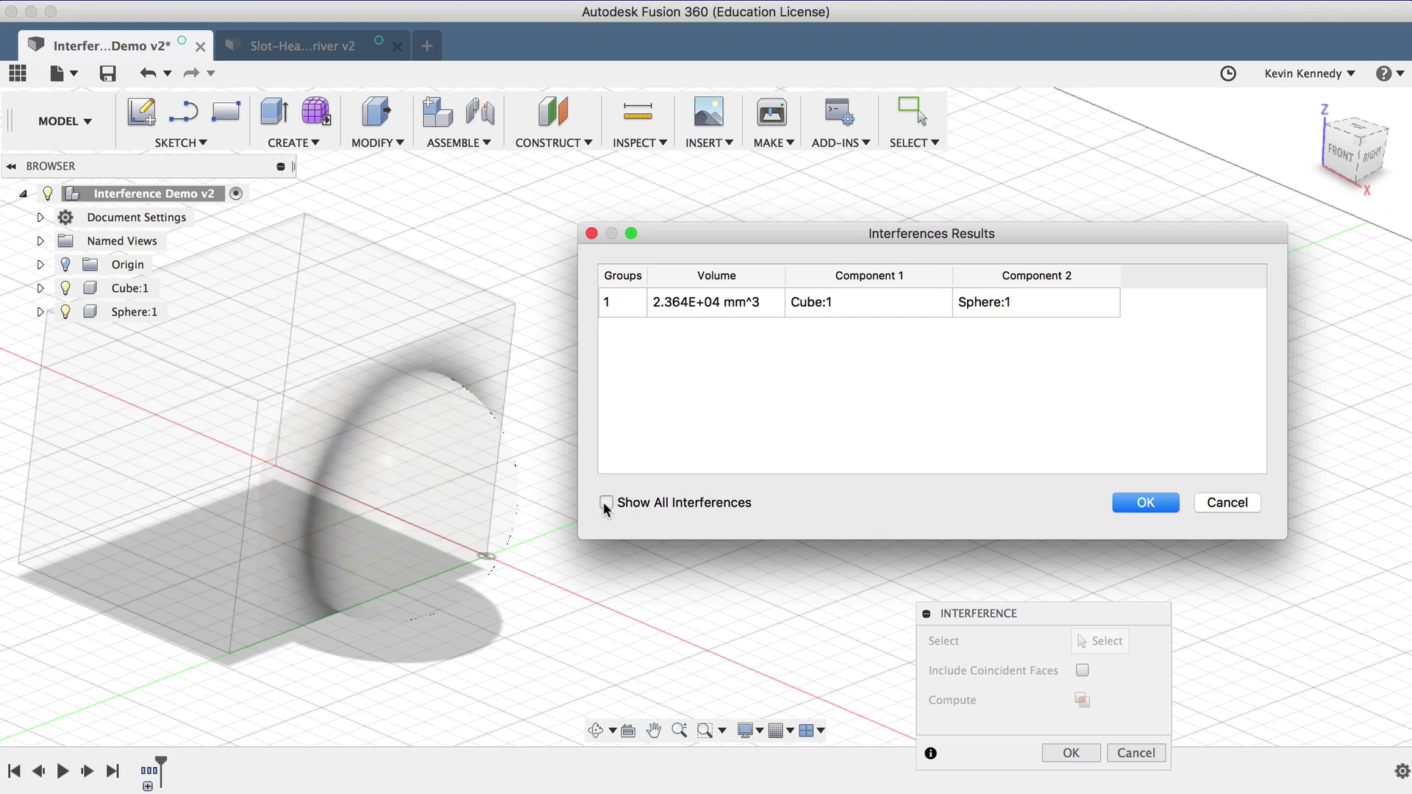
pyautogui.click(605, 503)
pyautogui.click(605, 504)
pyautogui.click(605, 503)
pyautogui.click(606, 503)
pyautogui.click(605, 503)
pyautogui.click(605, 503)
pyautogui.click(606, 503)
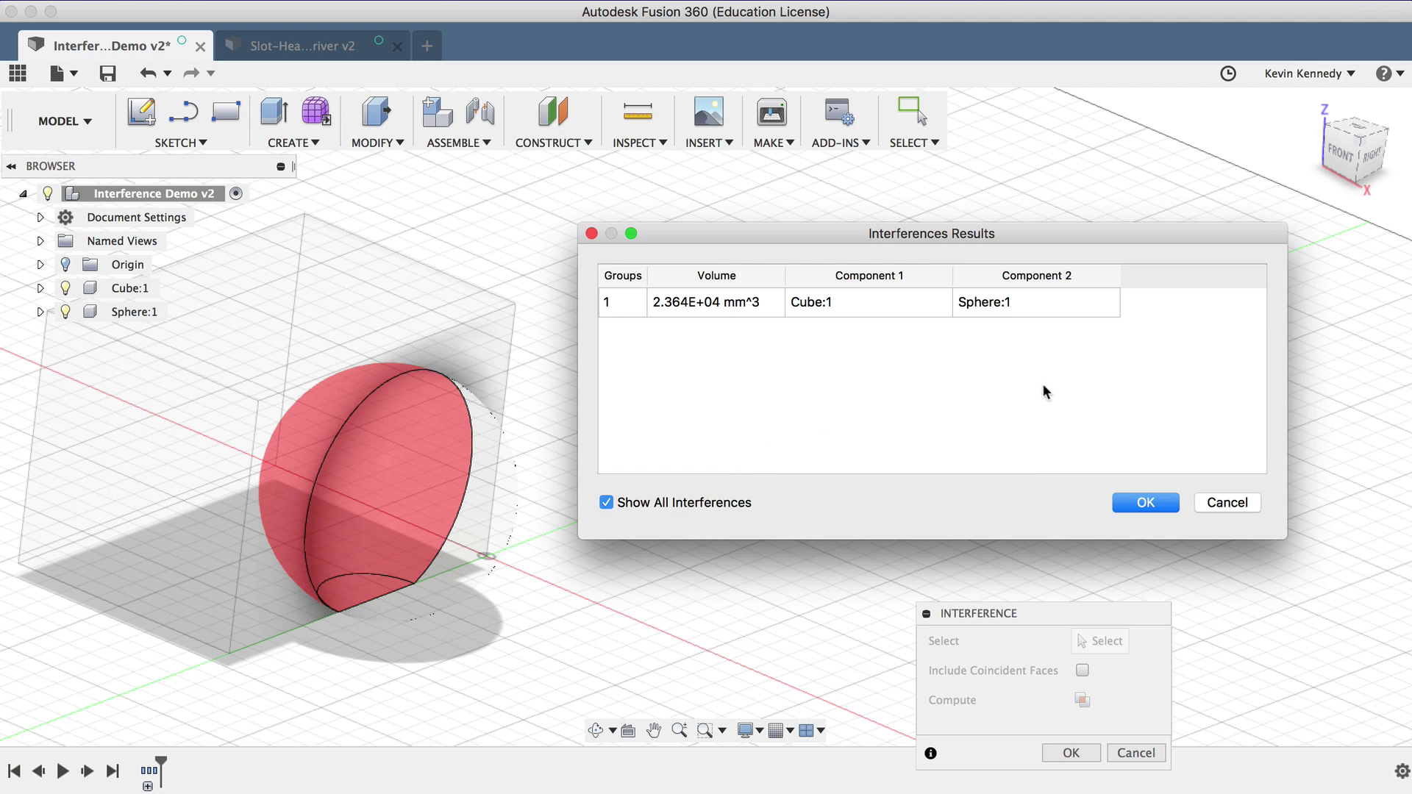
pyautogui.click(1147, 503)
pyautogui.press('F6')
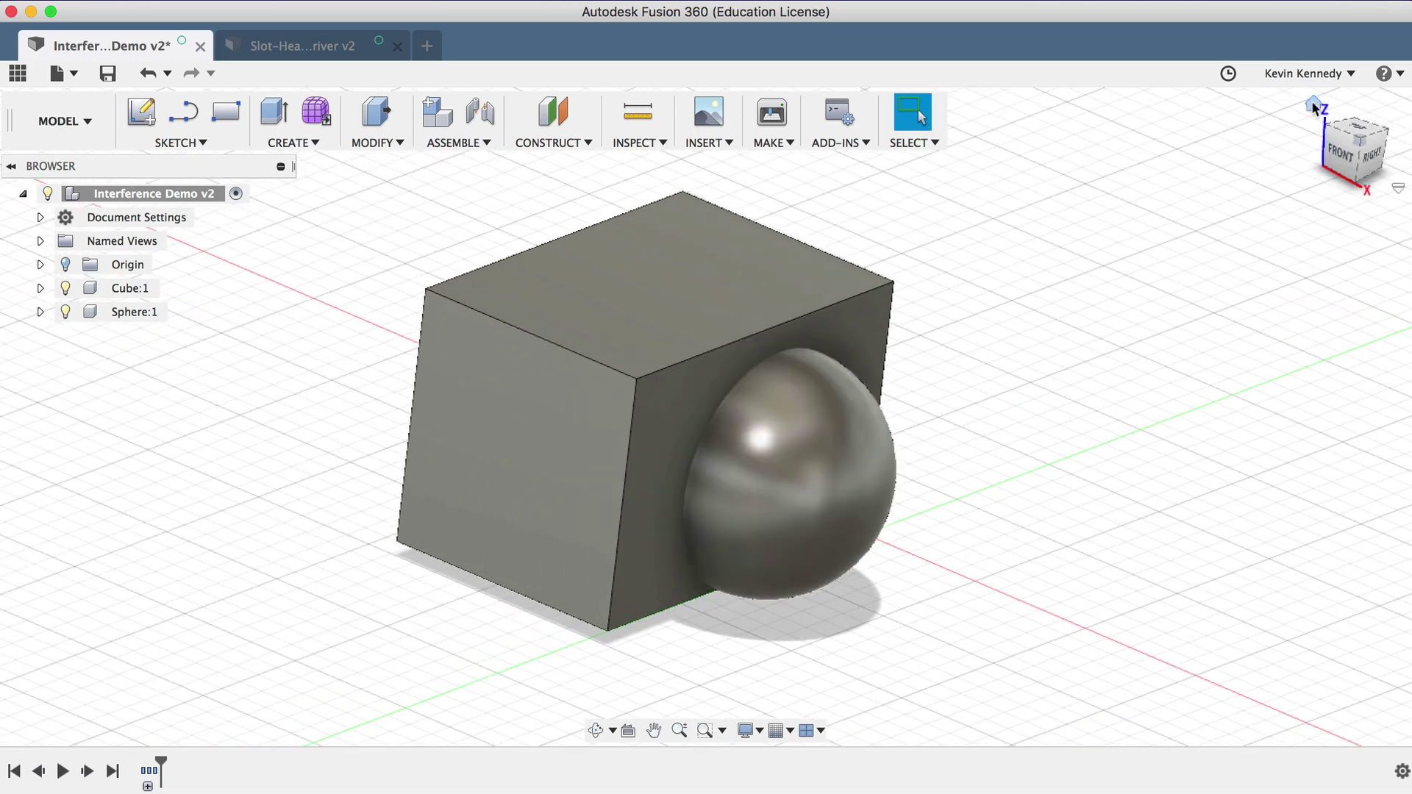
# Step: Return to the ViewCube home view of the cube and sphere, adjusting the zoom
pyautogui.click(1312, 100)
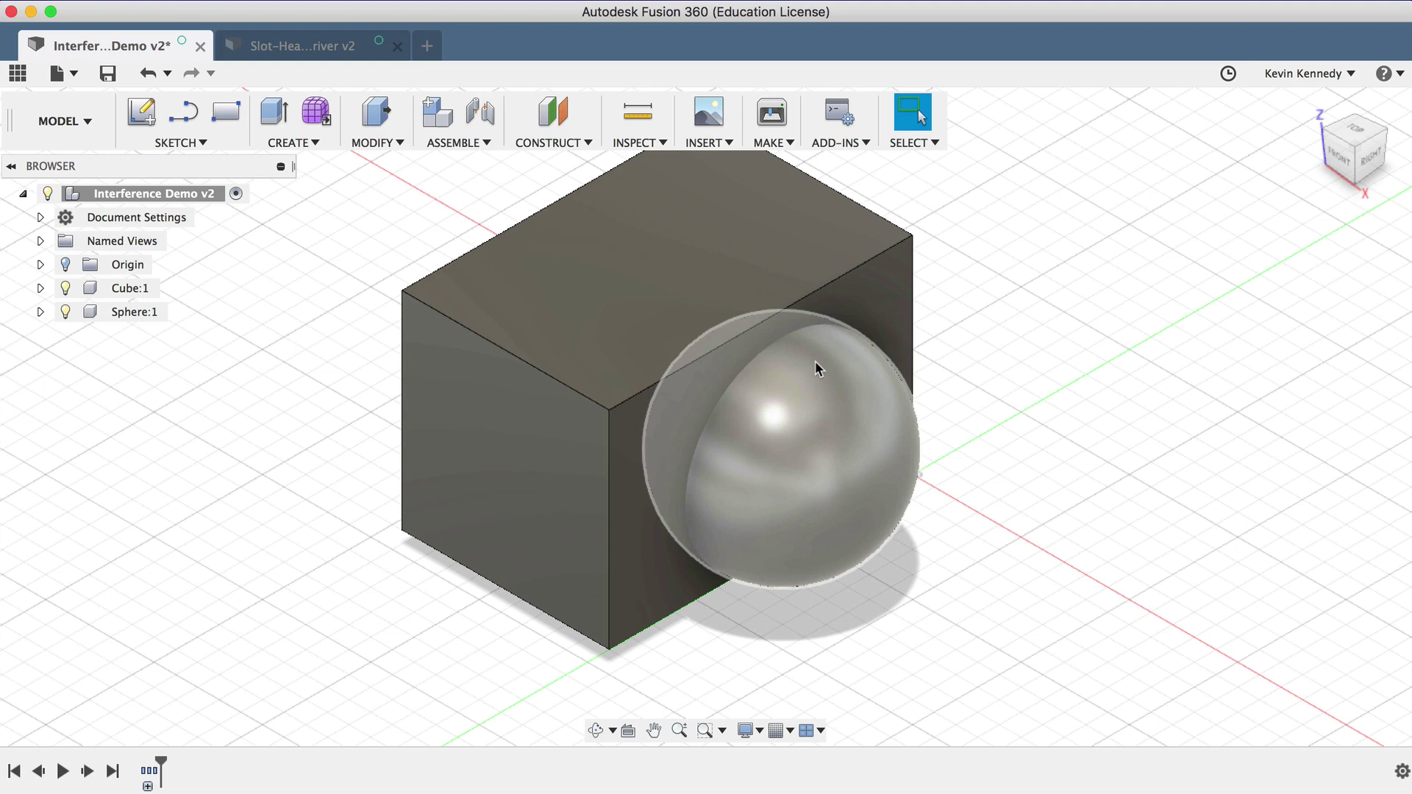
pyautogui.scroll(-3, 814, 360)
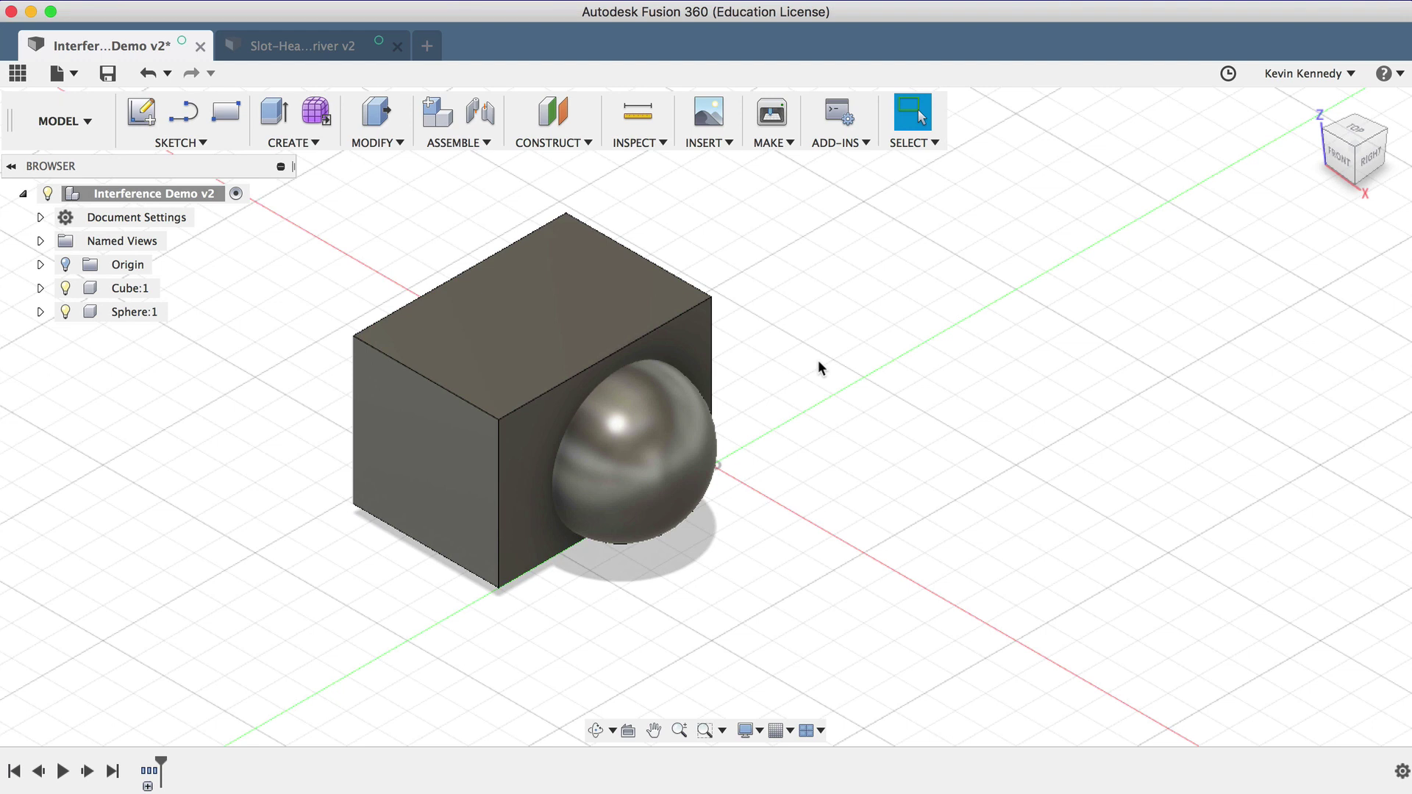
pyautogui.scroll(1, 818, 360)
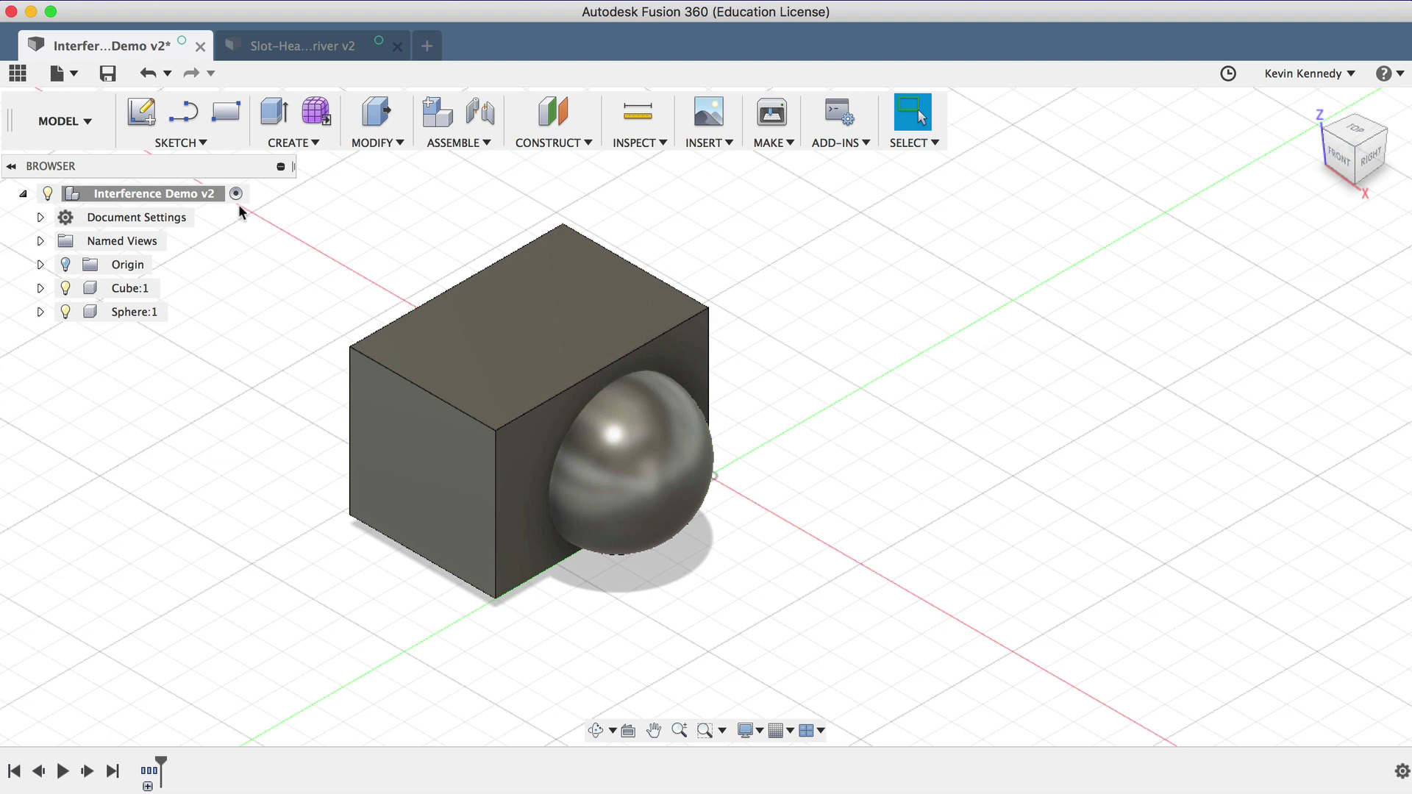
# Step: Turn off design history capture for the root component
pyautogui.rightClick(166, 196)
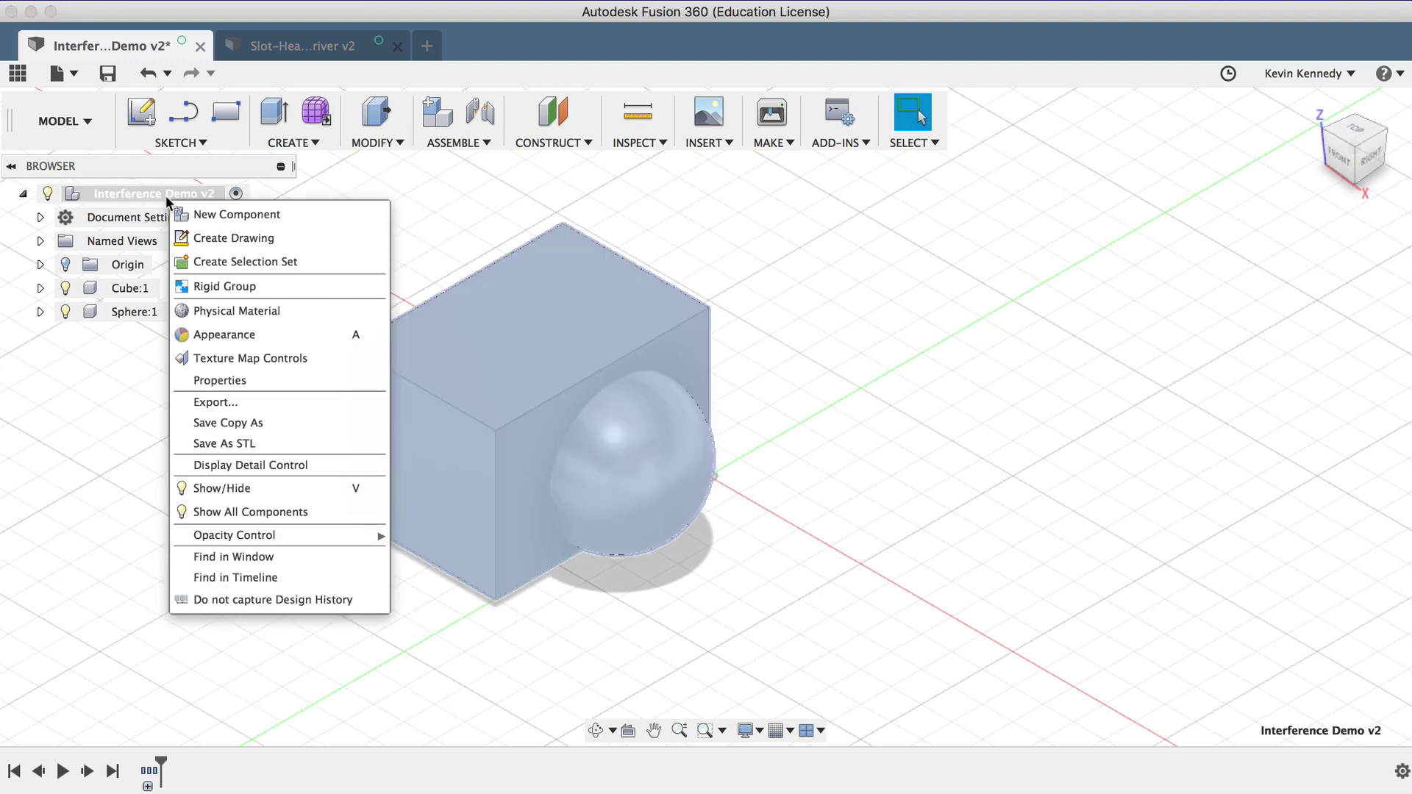
pyautogui.click(365, 599)
pyautogui.click(735, 445)
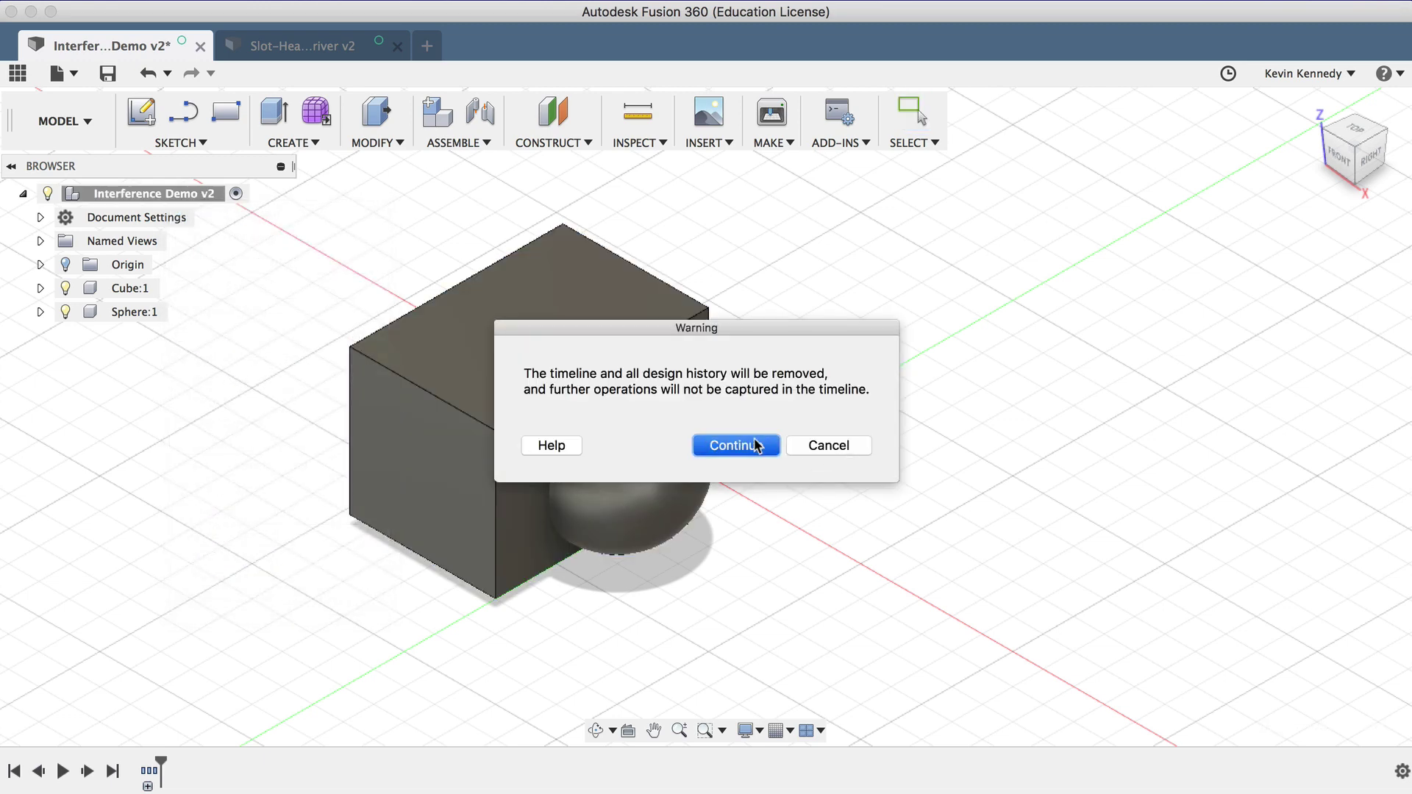
# Step: Run an Interference check on Cube:1 and Sphere:1 and remove the overlap volume from the cube
pyautogui.click(617, 141)
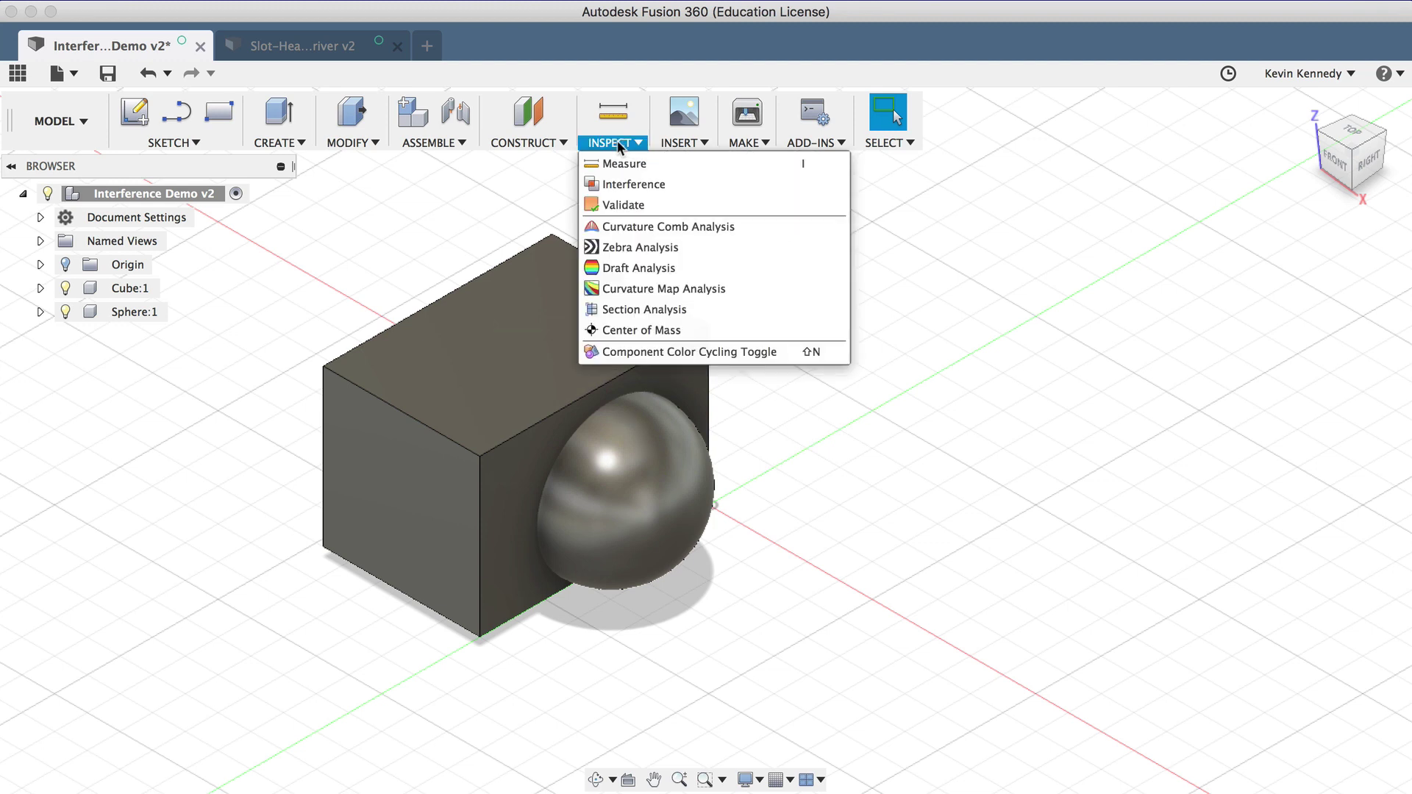
pyautogui.click(690, 184)
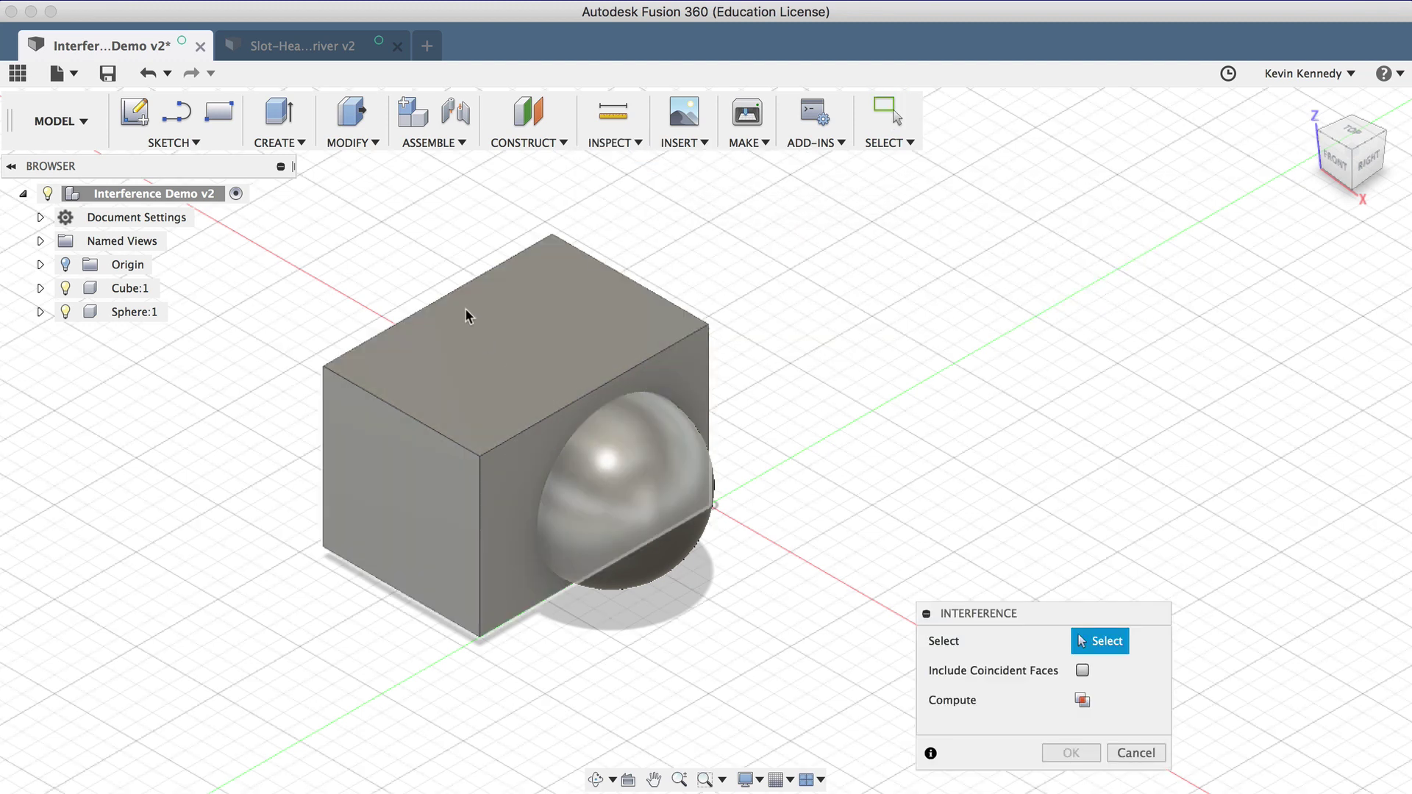
pyautogui.click(472, 313)
pyautogui.click(623, 543)
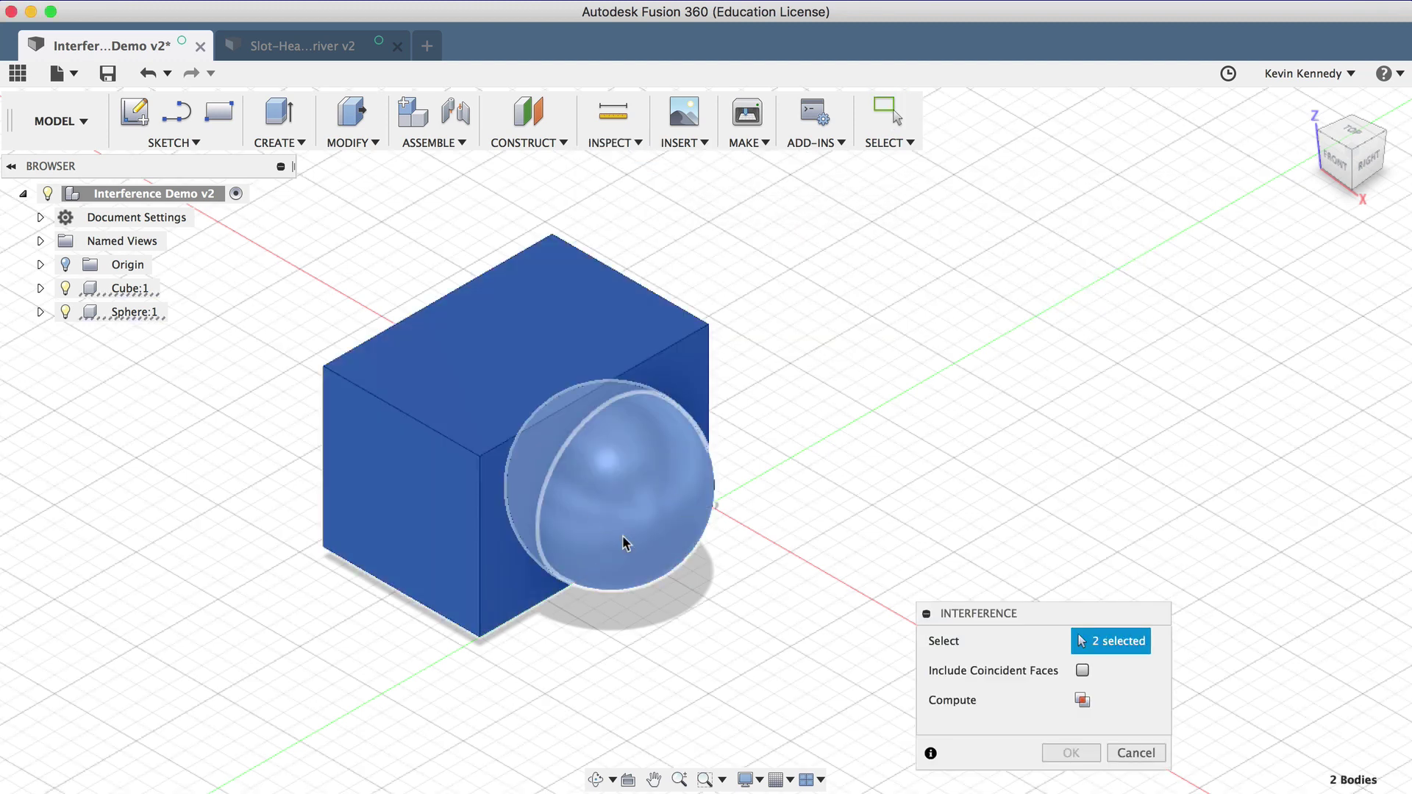
pyautogui.click(1082, 700)
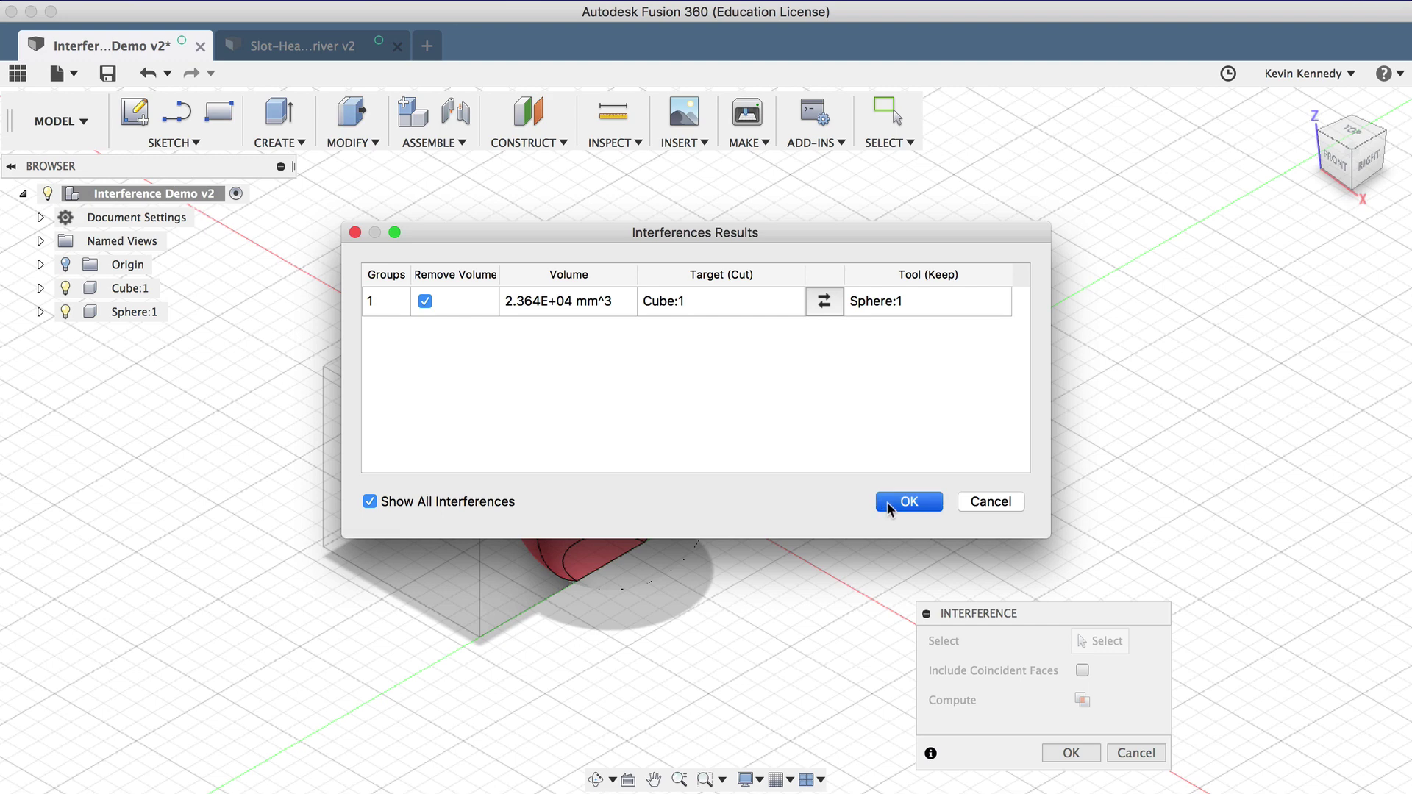
pyautogui.click(907, 502)
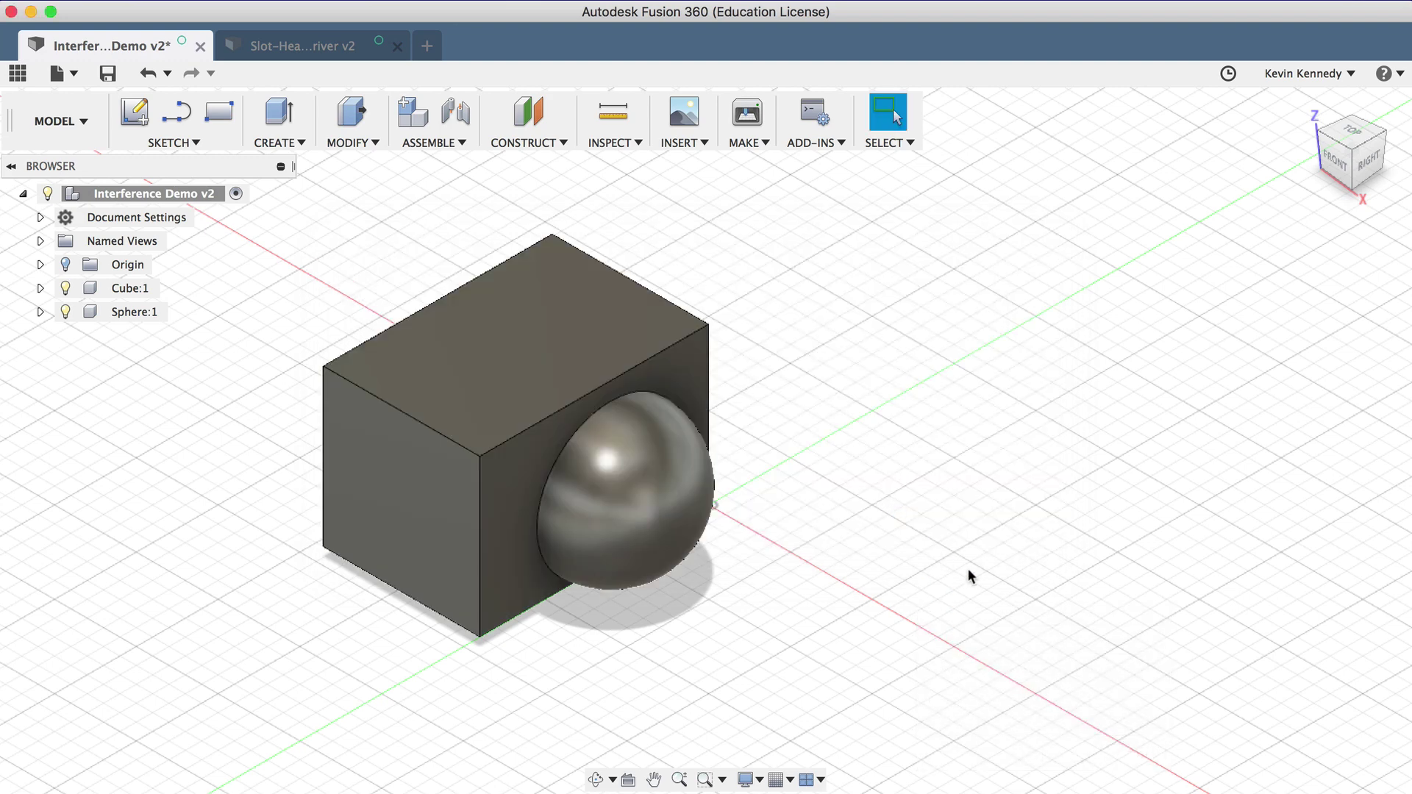
# Step: Hide Sphere:1 to inspect the cube's spherical pocket, then switch to the Slot-Head Screwdriver design
pyautogui.click(620, 478)
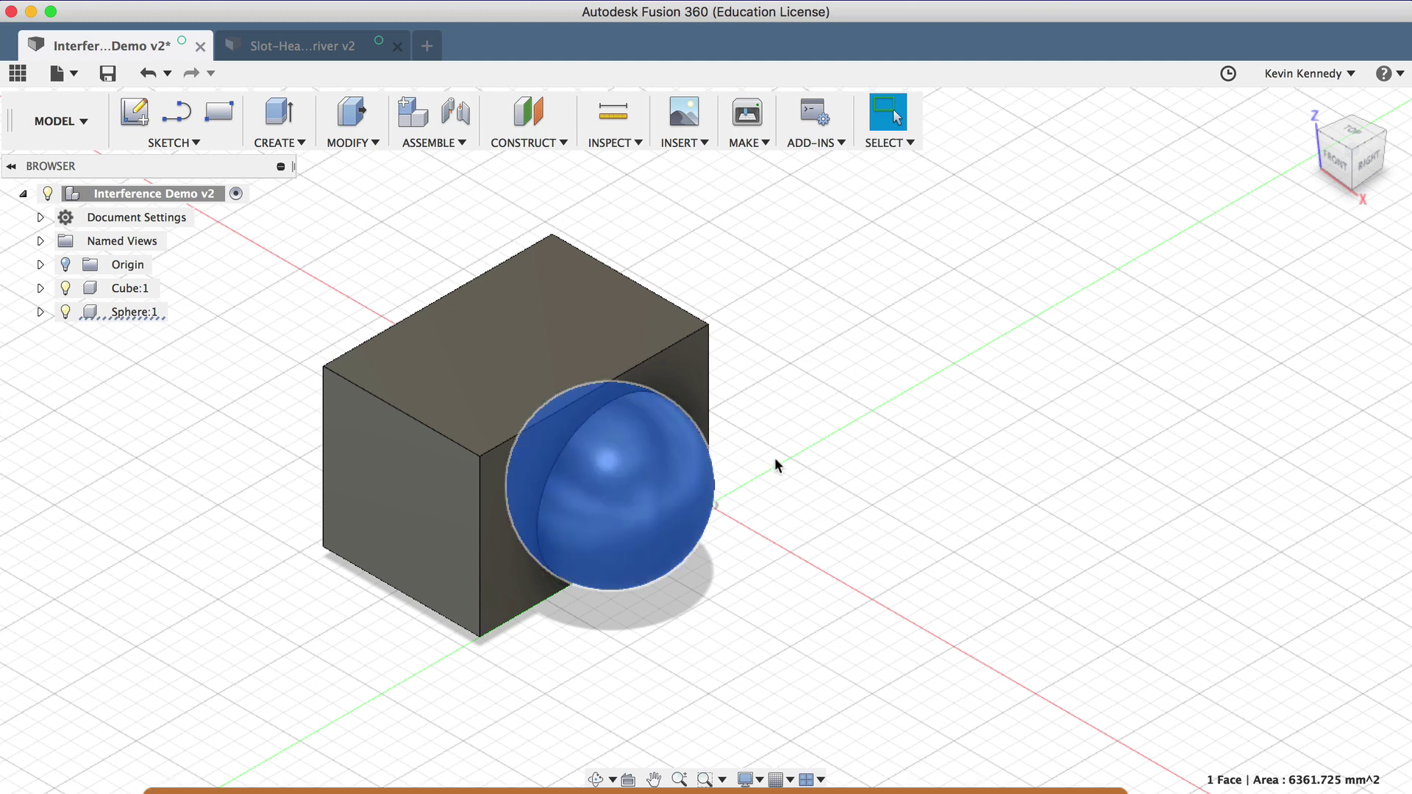
pyautogui.press('v')
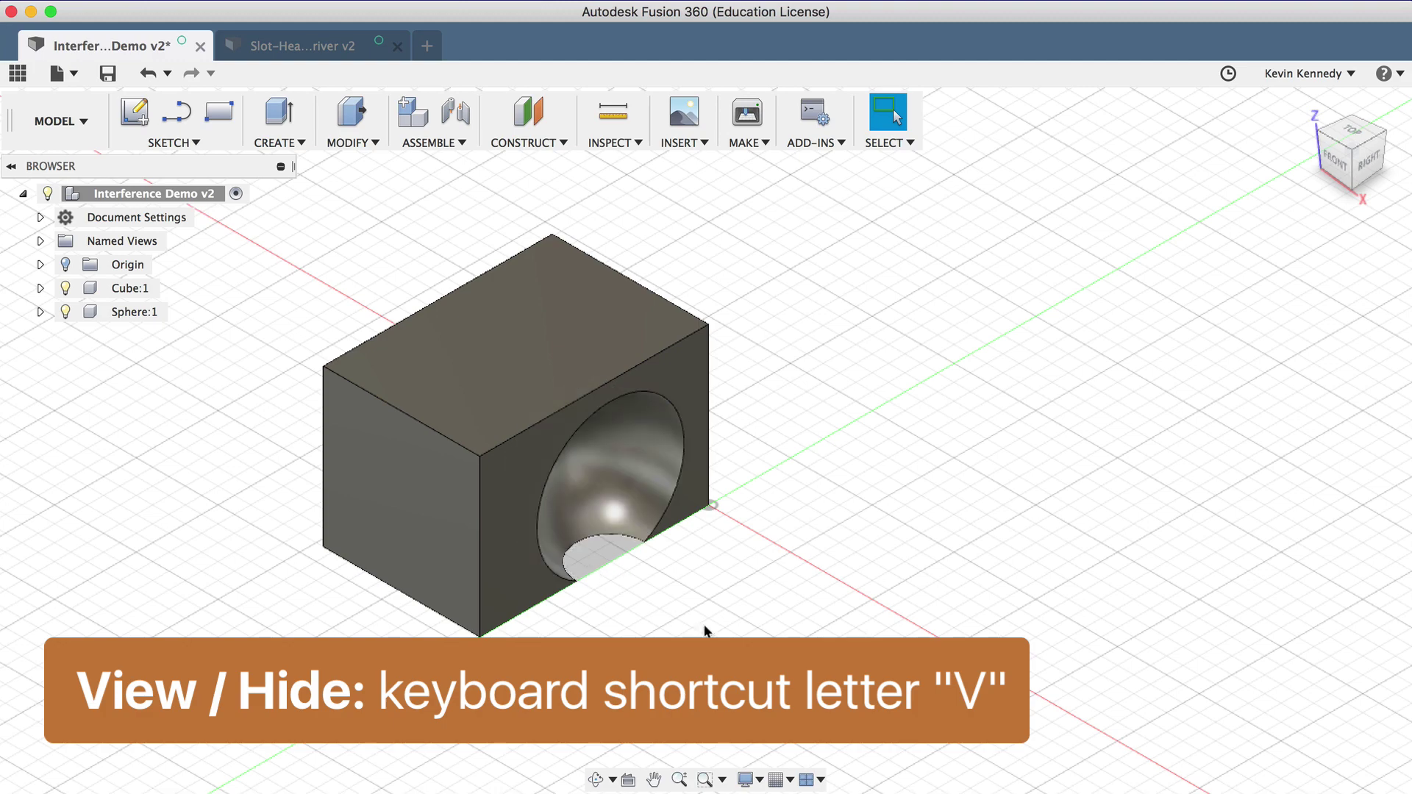
pyautogui.keyDown('shift'); pyautogui.moveTo(699, 434); pyautogui.dragTo(560, 508, button='middle'); pyautogui.keyUp('shift')
pyautogui.scroll(3, 561, 497)
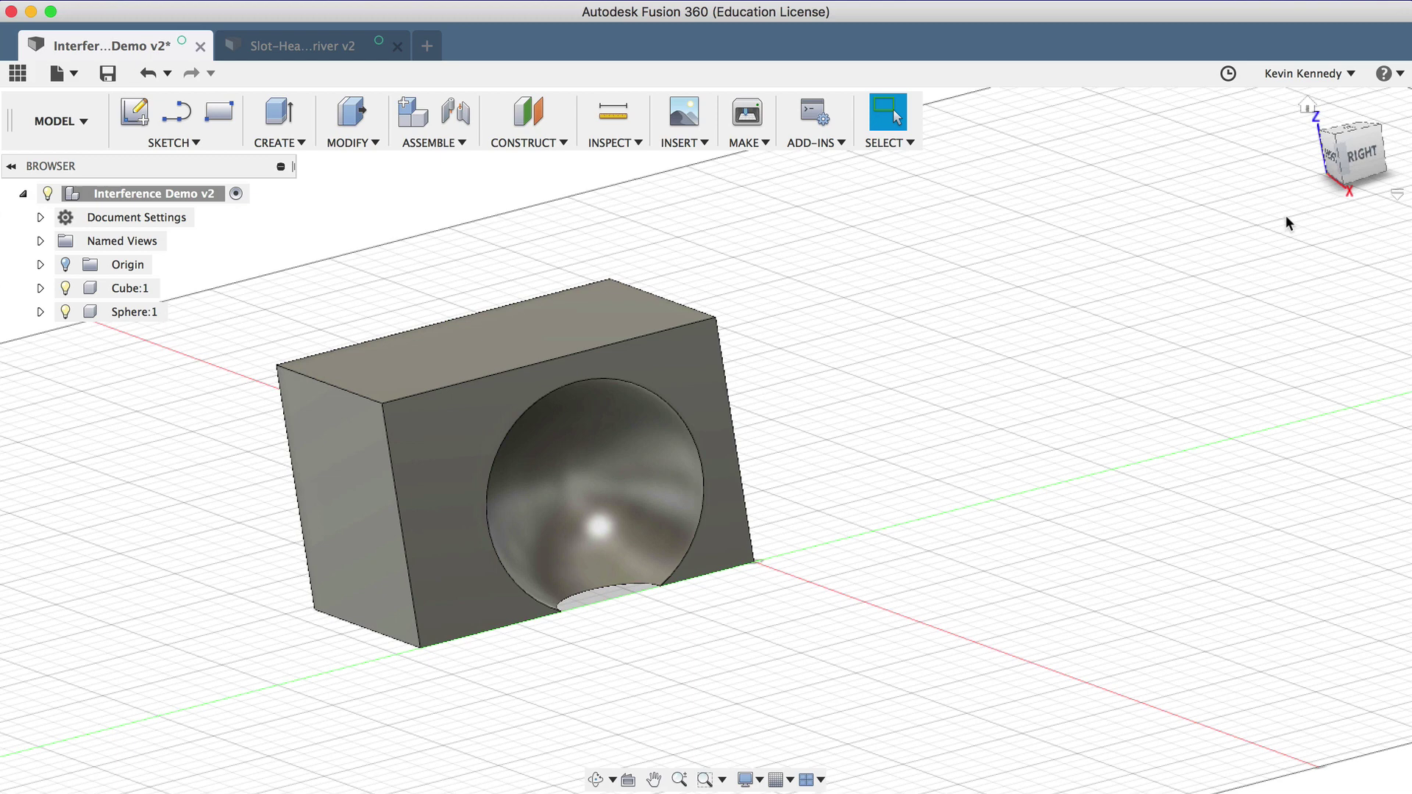
pyautogui.click(1352, 156)
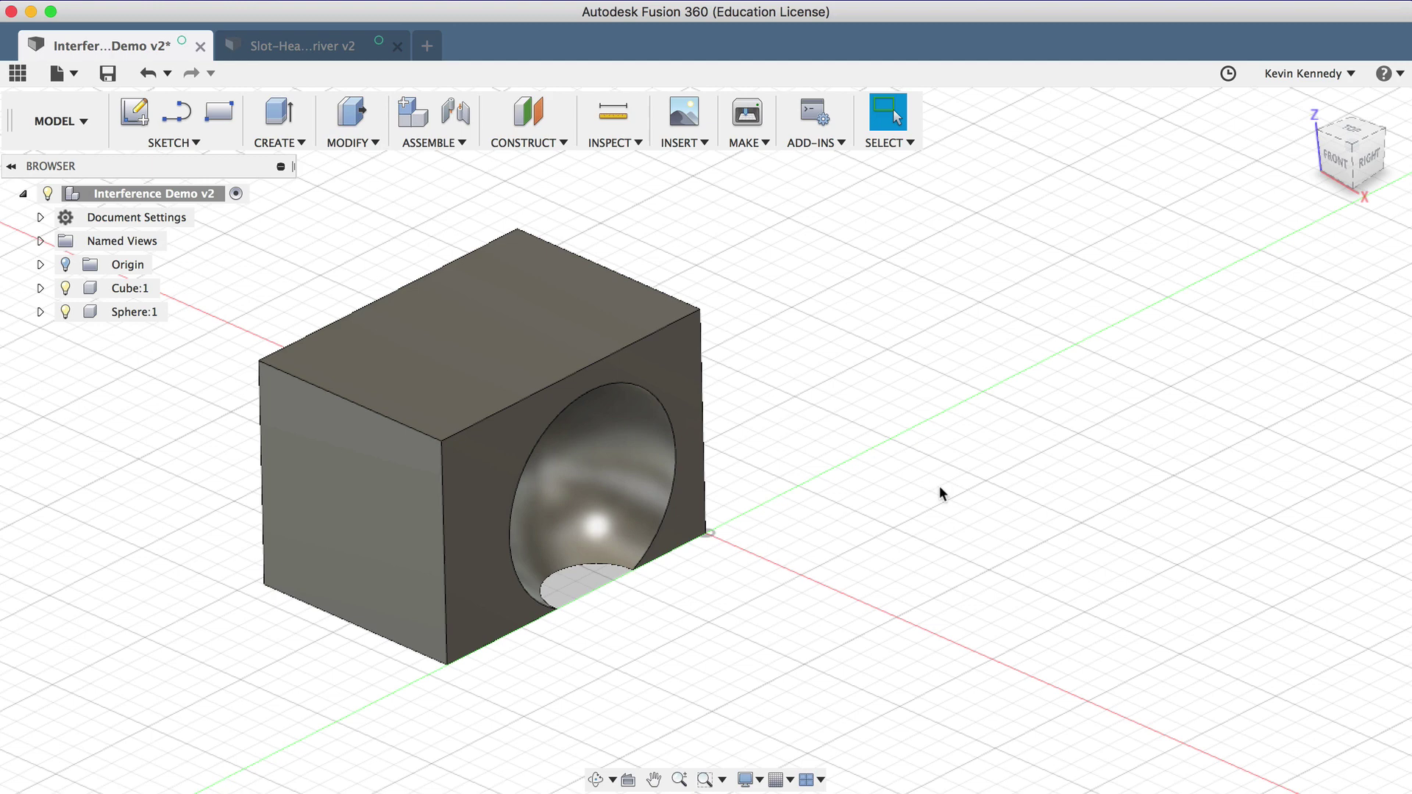
pyautogui.click(325, 47)
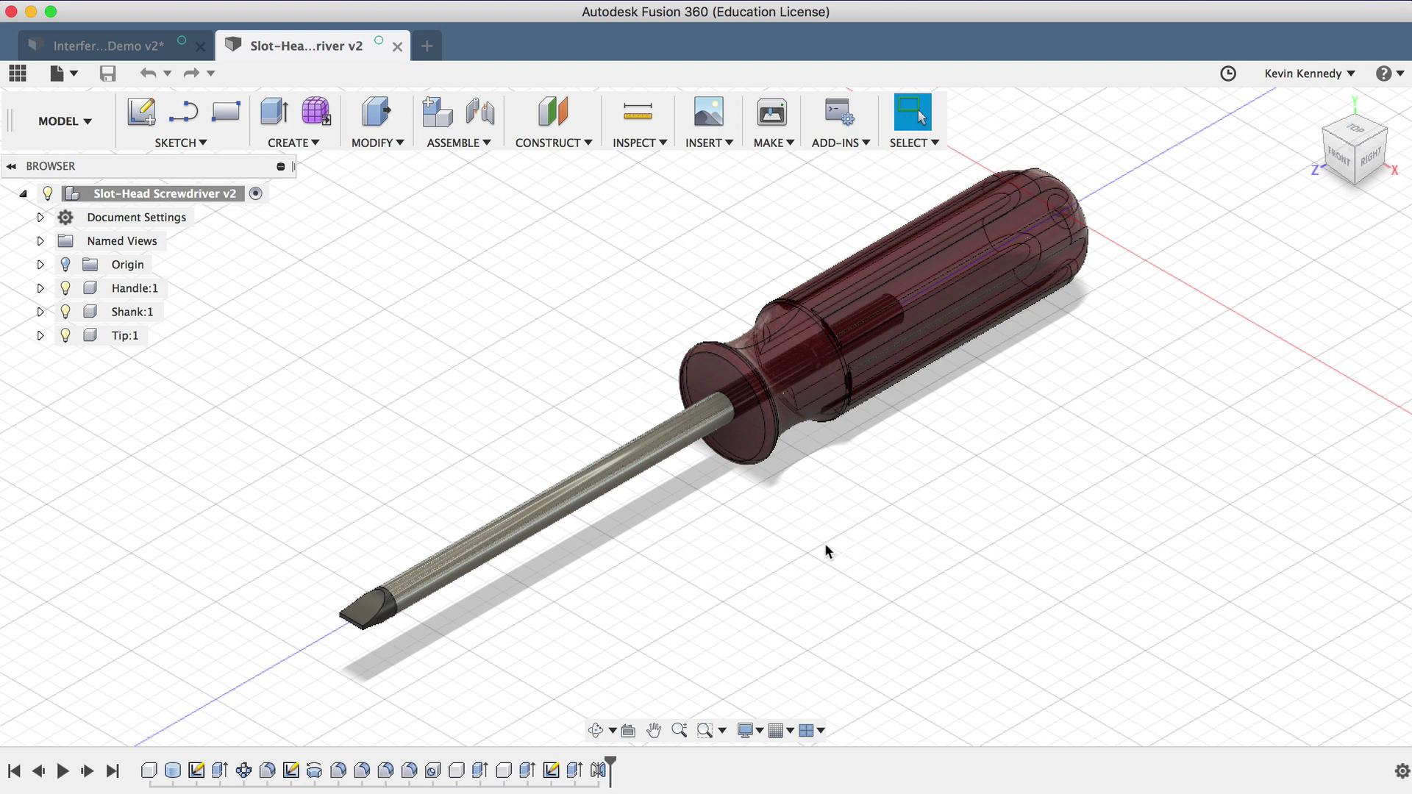
pyautogui.click(639, 142)
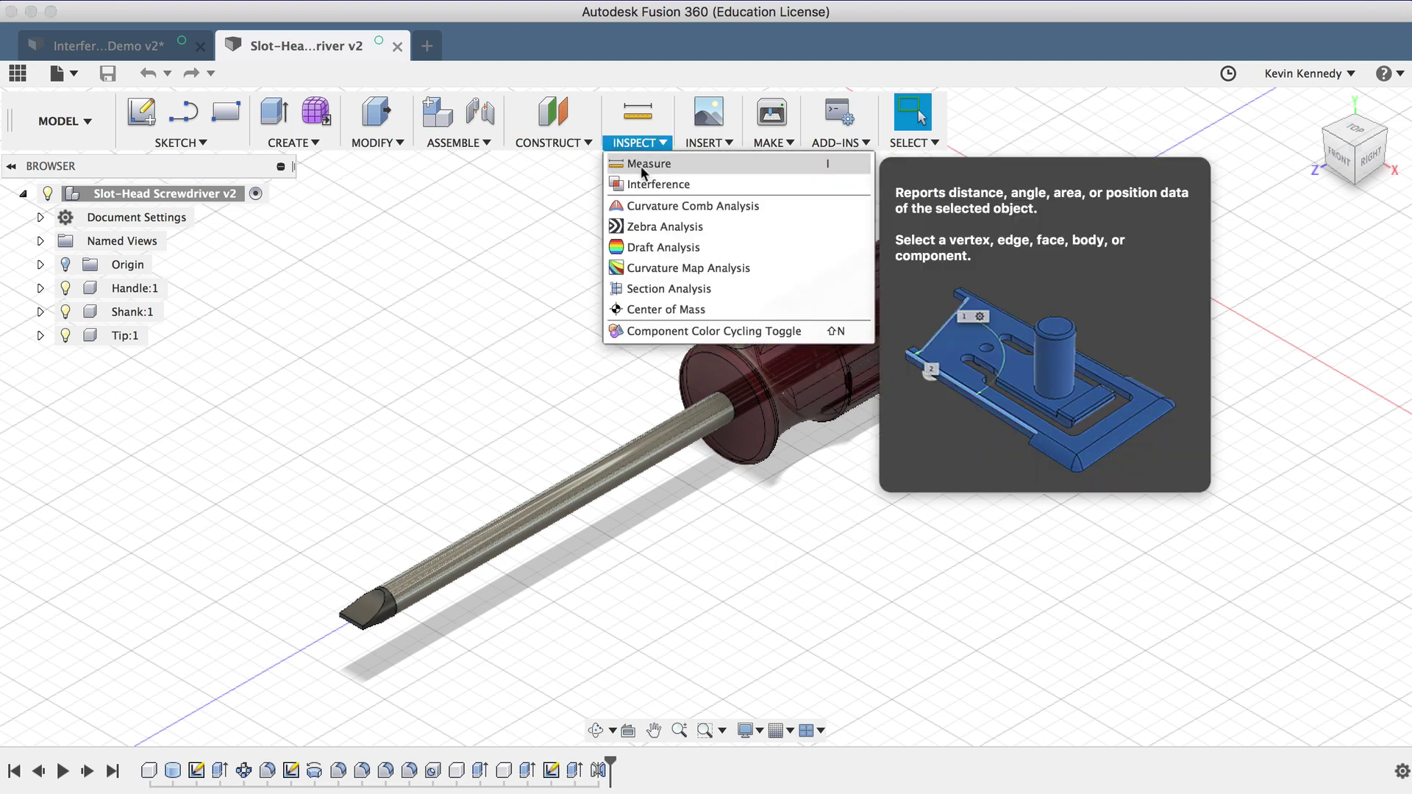
pyautogui.click(643, 179)
pyautogui.moveTo(989, 609); pyautogui.dragTo(994, 476)
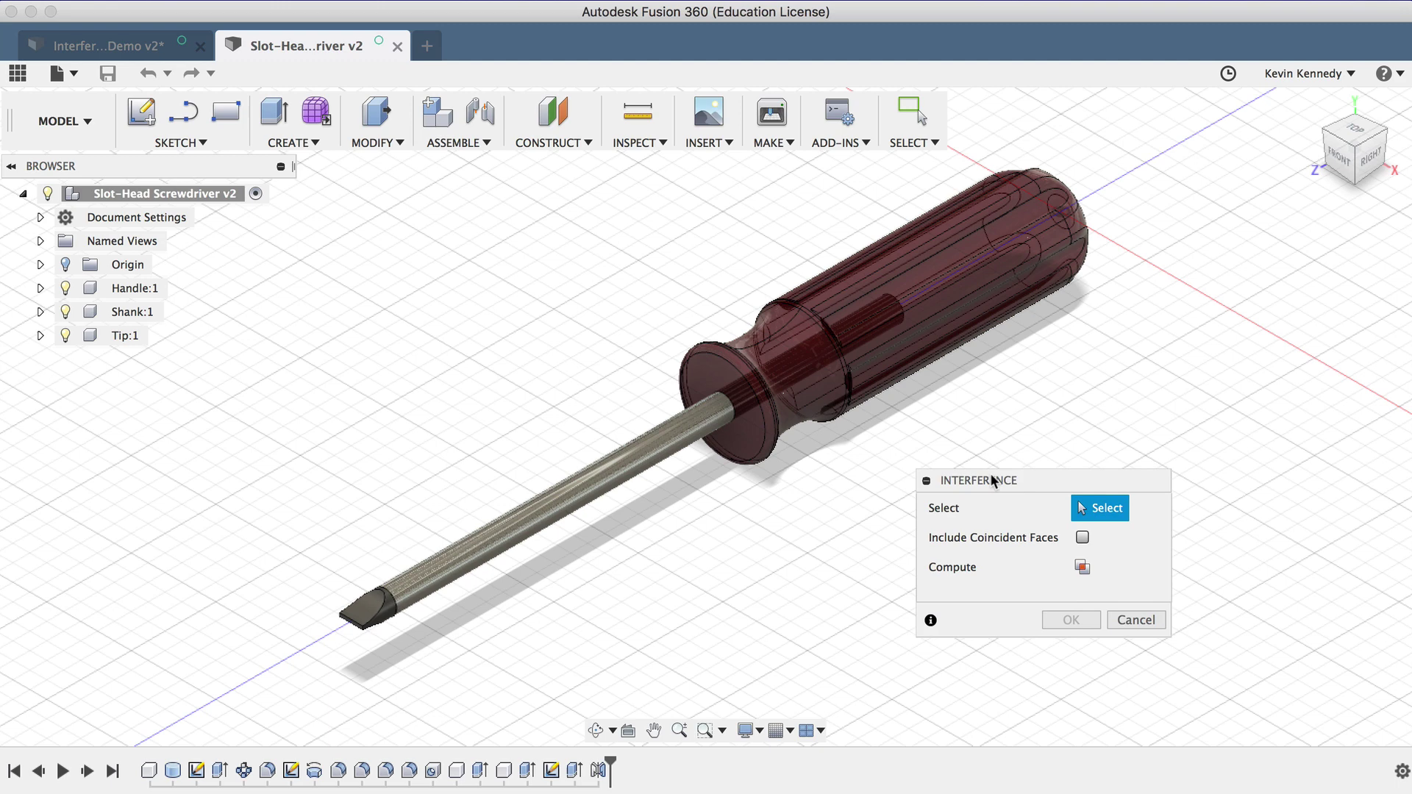
pyautogui.click(716, 429)
pyautogui.click(718, 429)
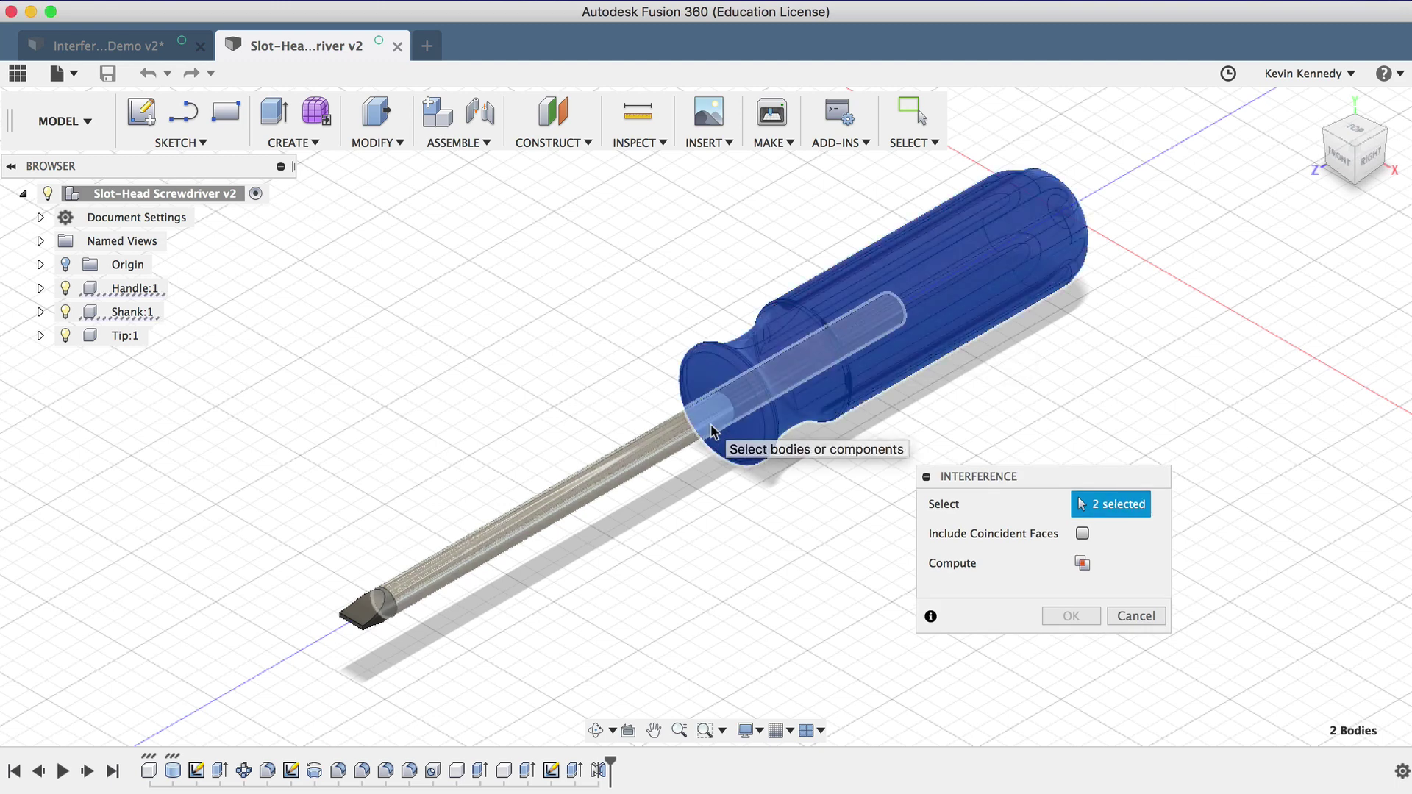
pyautogui.click(1083, 564)
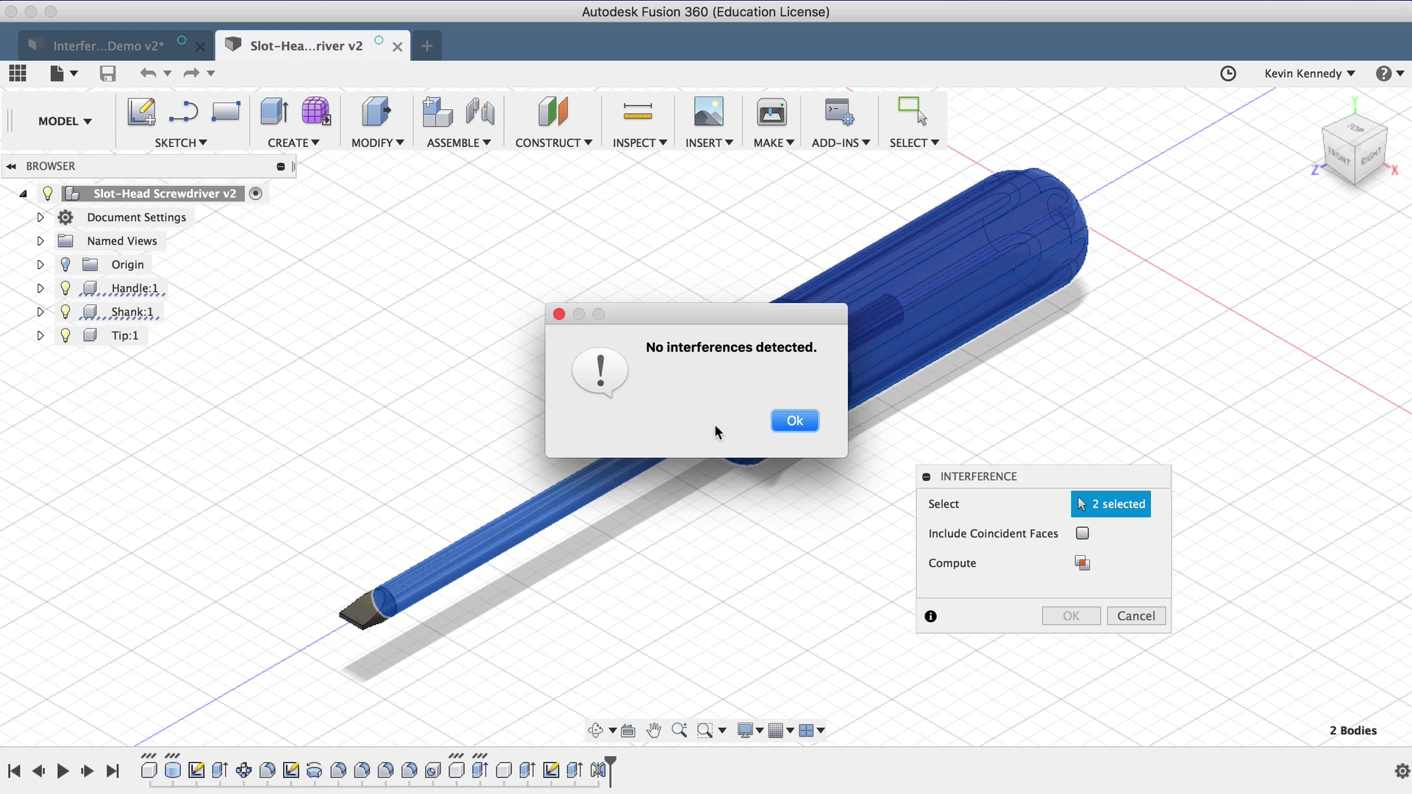
pyautogui.click(787, 422)
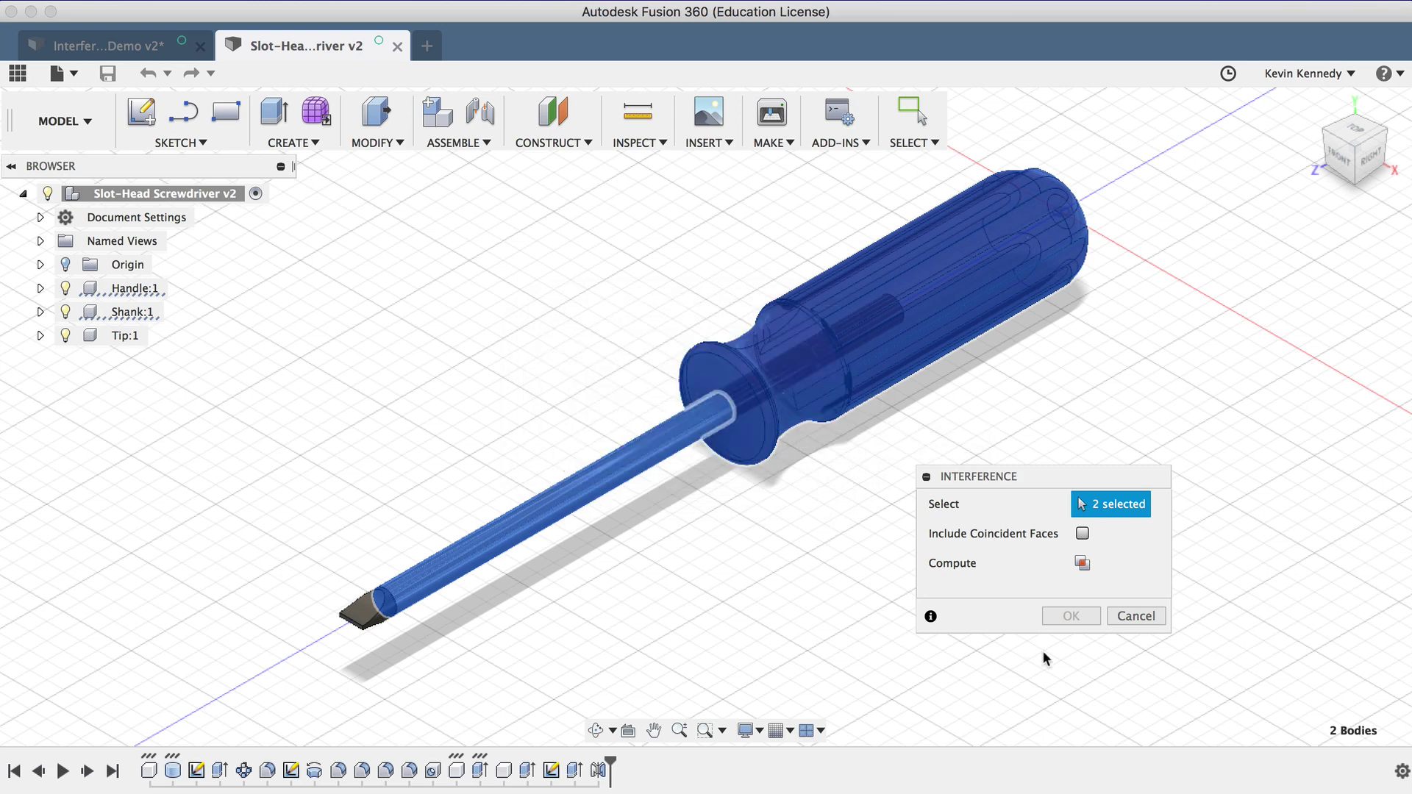
pyautogui.click(1137, 617)
pyautogui.click(659, 442)
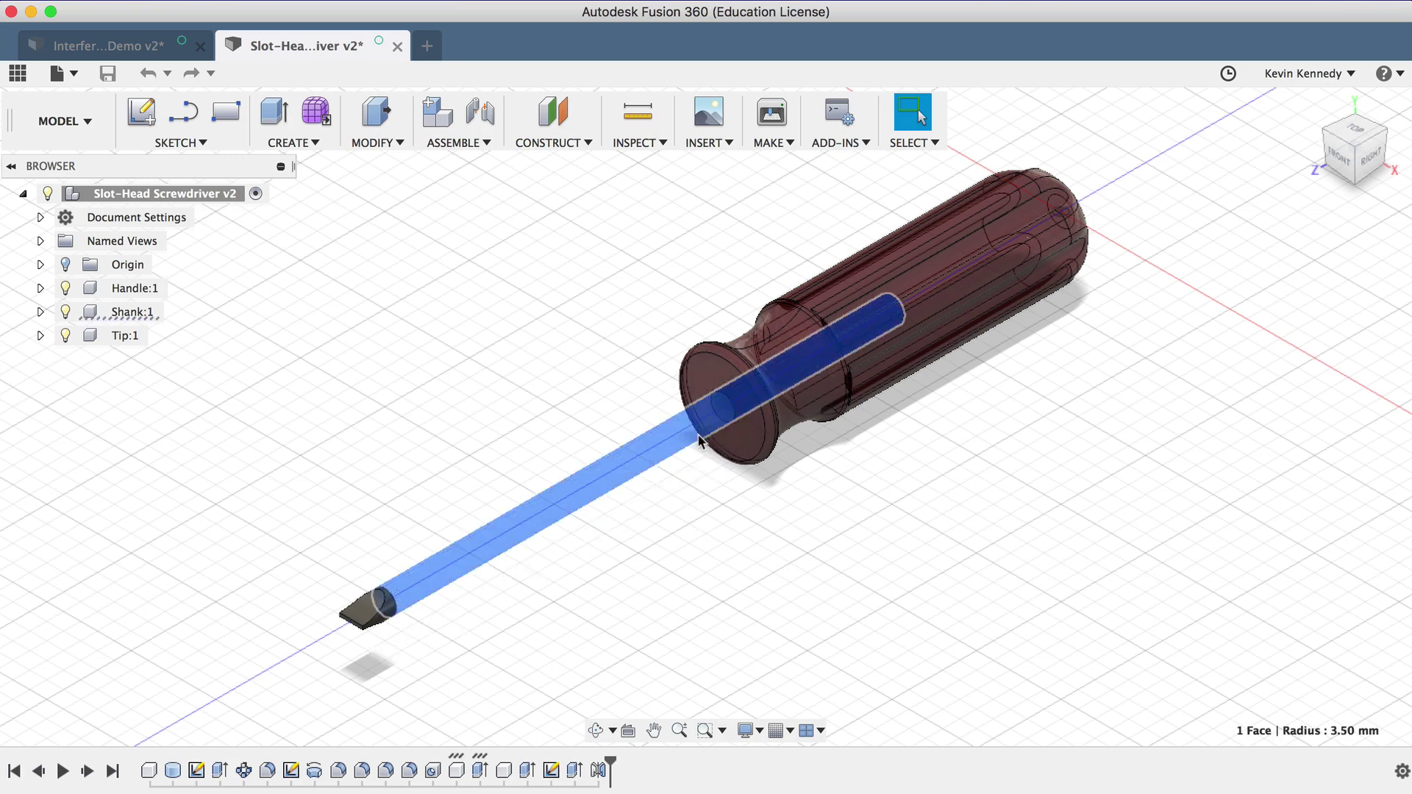
pyautogui.press('v')
pyautogui.scroll(3, 667, 427)
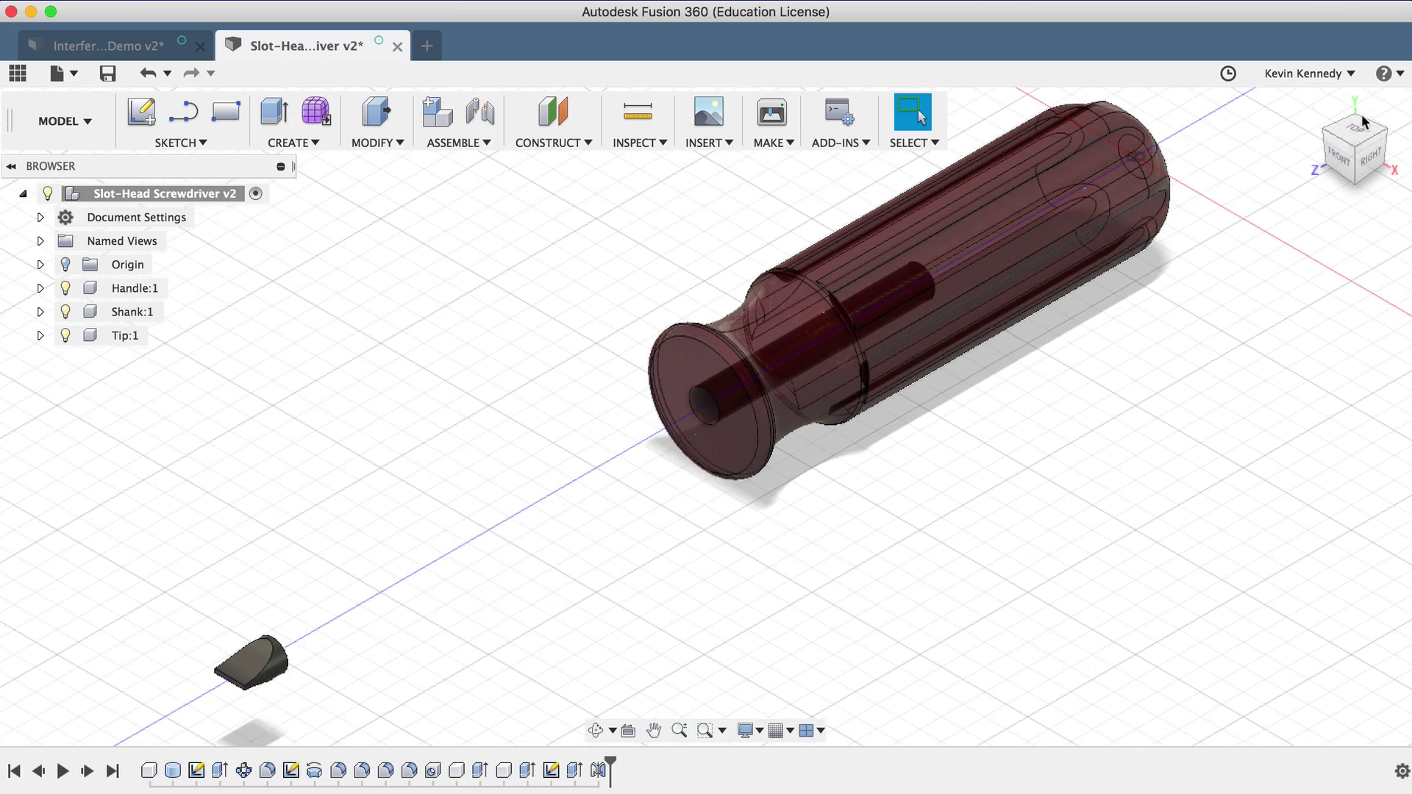
pyautogui.moveTo(1250, 294)
pyautogui.keyDown('shift'); pyautogui.mouseDown(button='middle')
pyautogui.moveTo(956, 323)
pyautogui.moveTo(942, 284)
pyautogui.moveTo(956, 309)
pyautogui.moveTo(1164, 328)
pyautogui.mouseUp(button='middle'); pyautogui.keyUp('shift')
pyautogui.scroll(-3, 1153, 354)
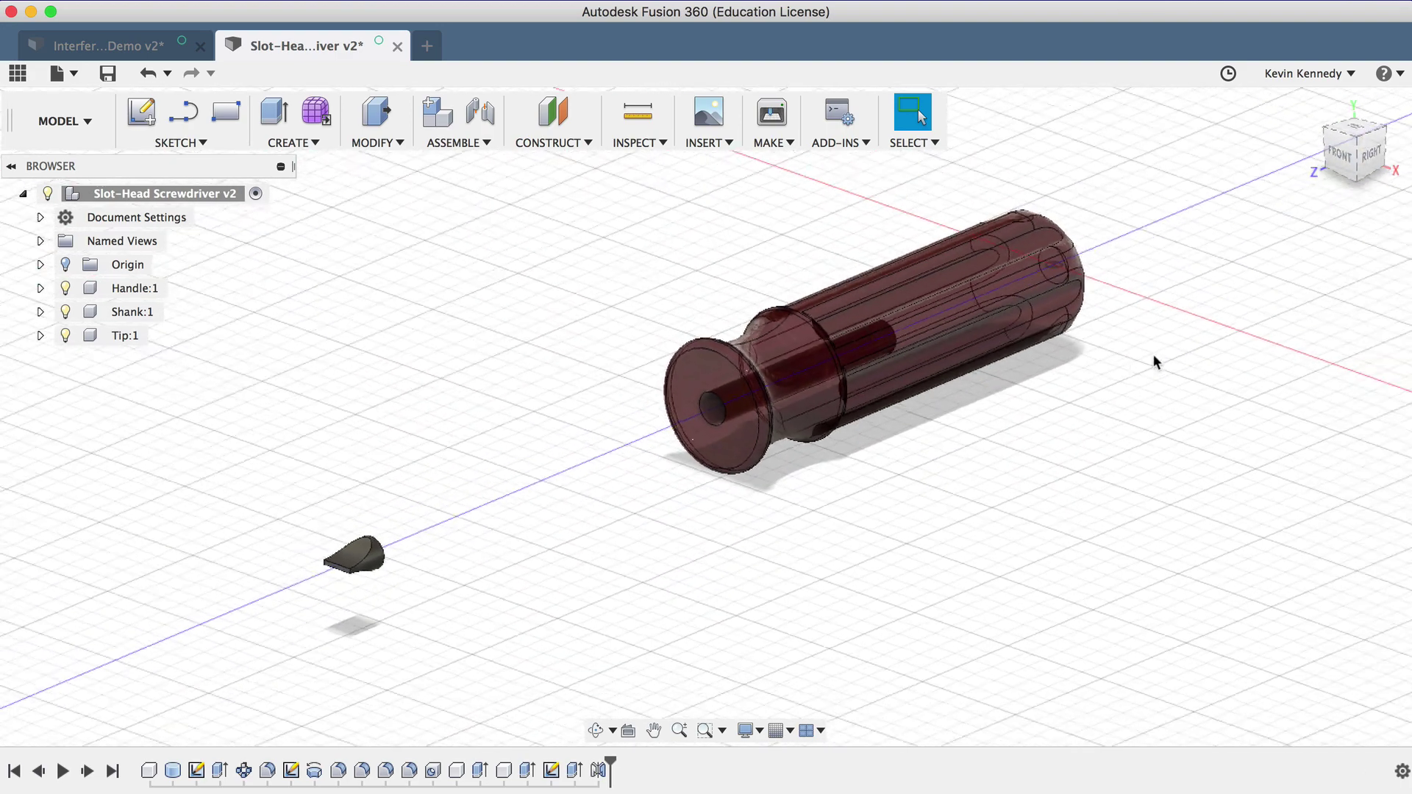
pyautogui.press('super+z')
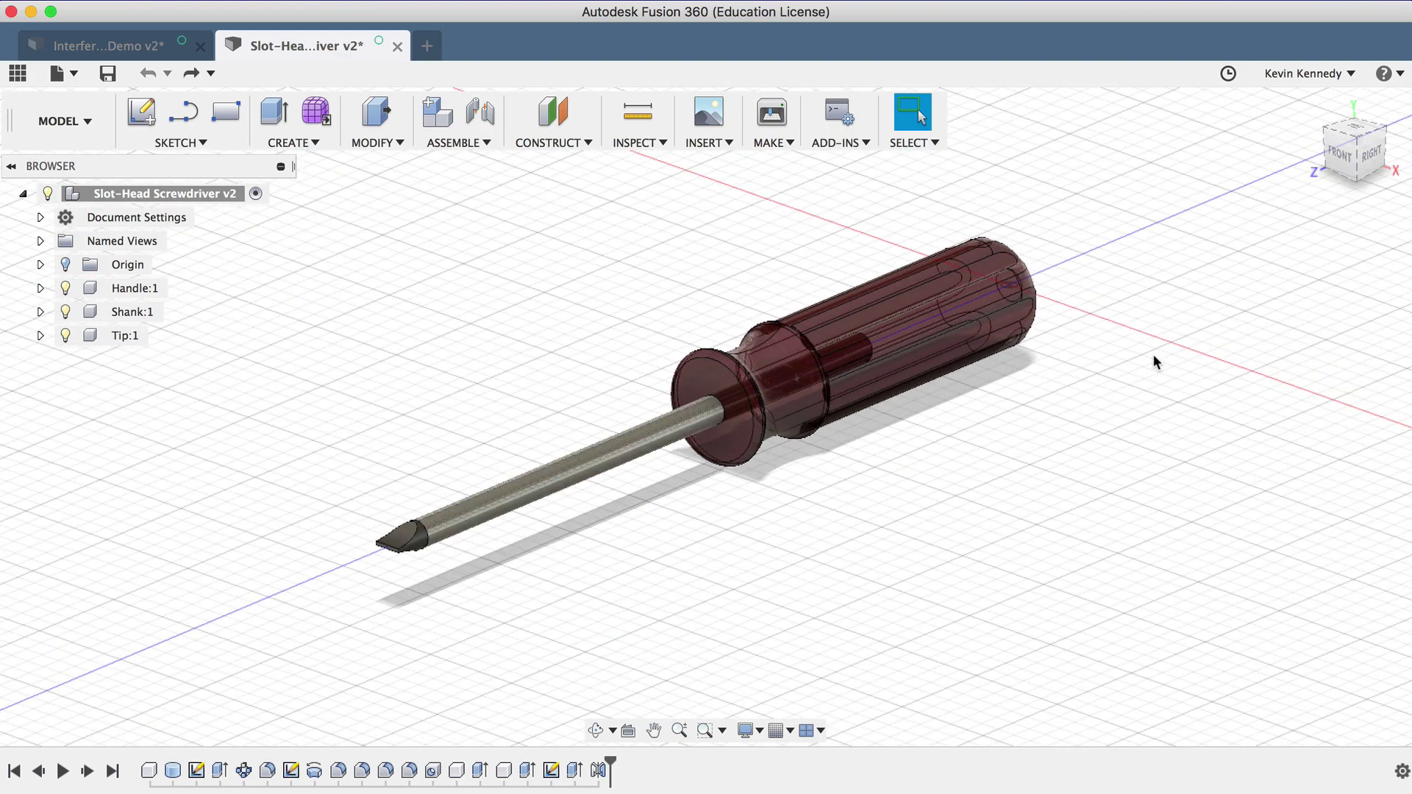
# Step: Repeat the Interference check with Handle:1 and Shank:1 selected
pyautogui.click(778, 319)
pyautogui.rightClick(805, 335)
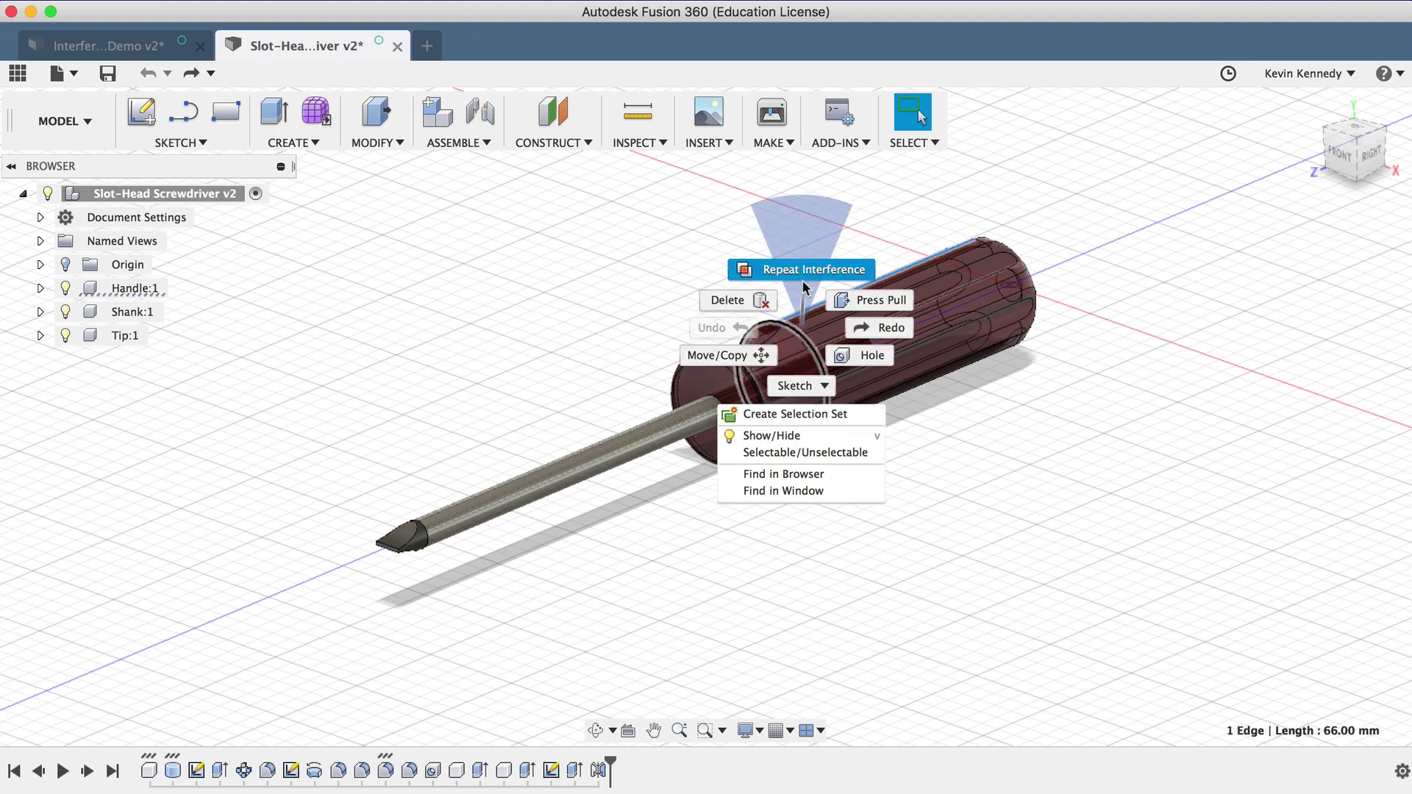
pyautogui.click(804, 273)
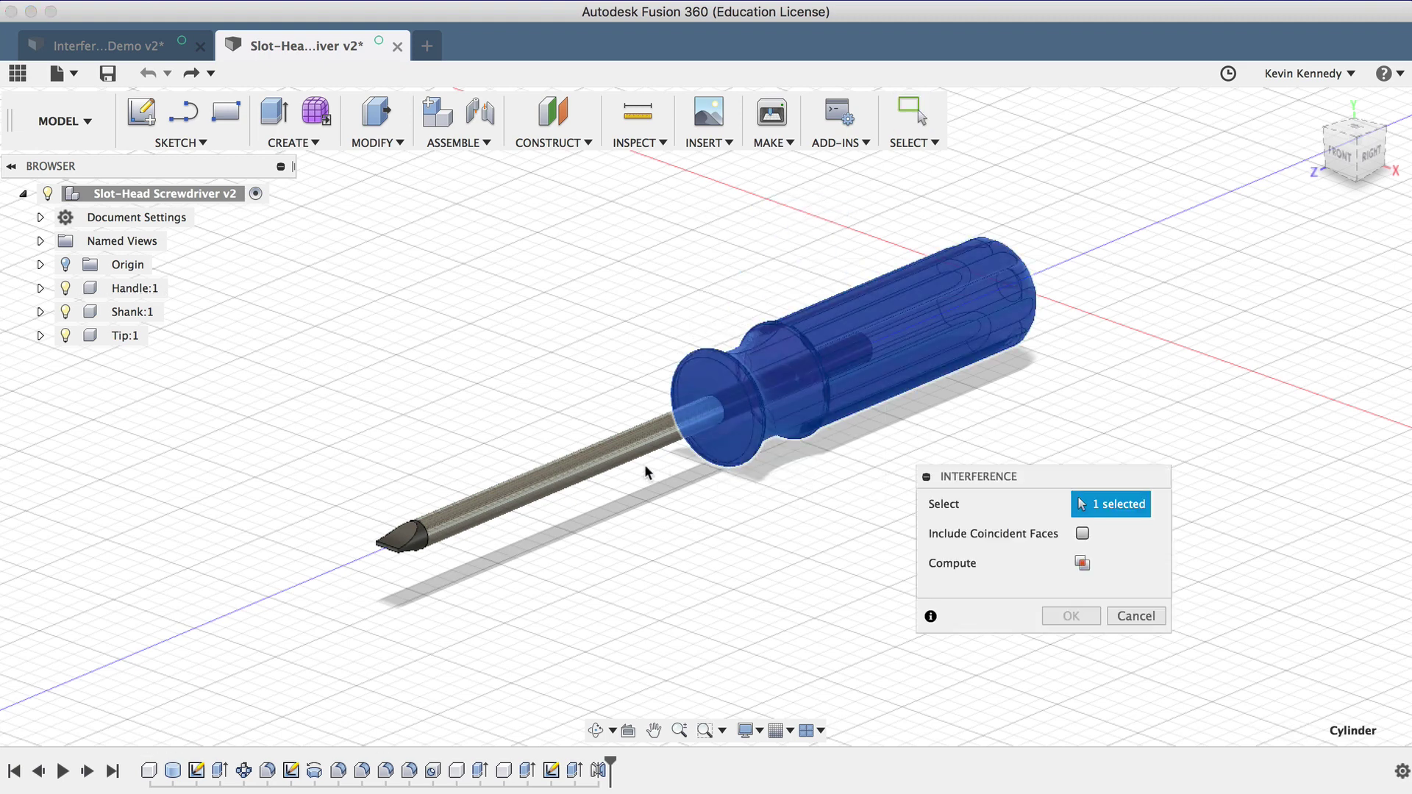
pyautogui.click(639, 445)
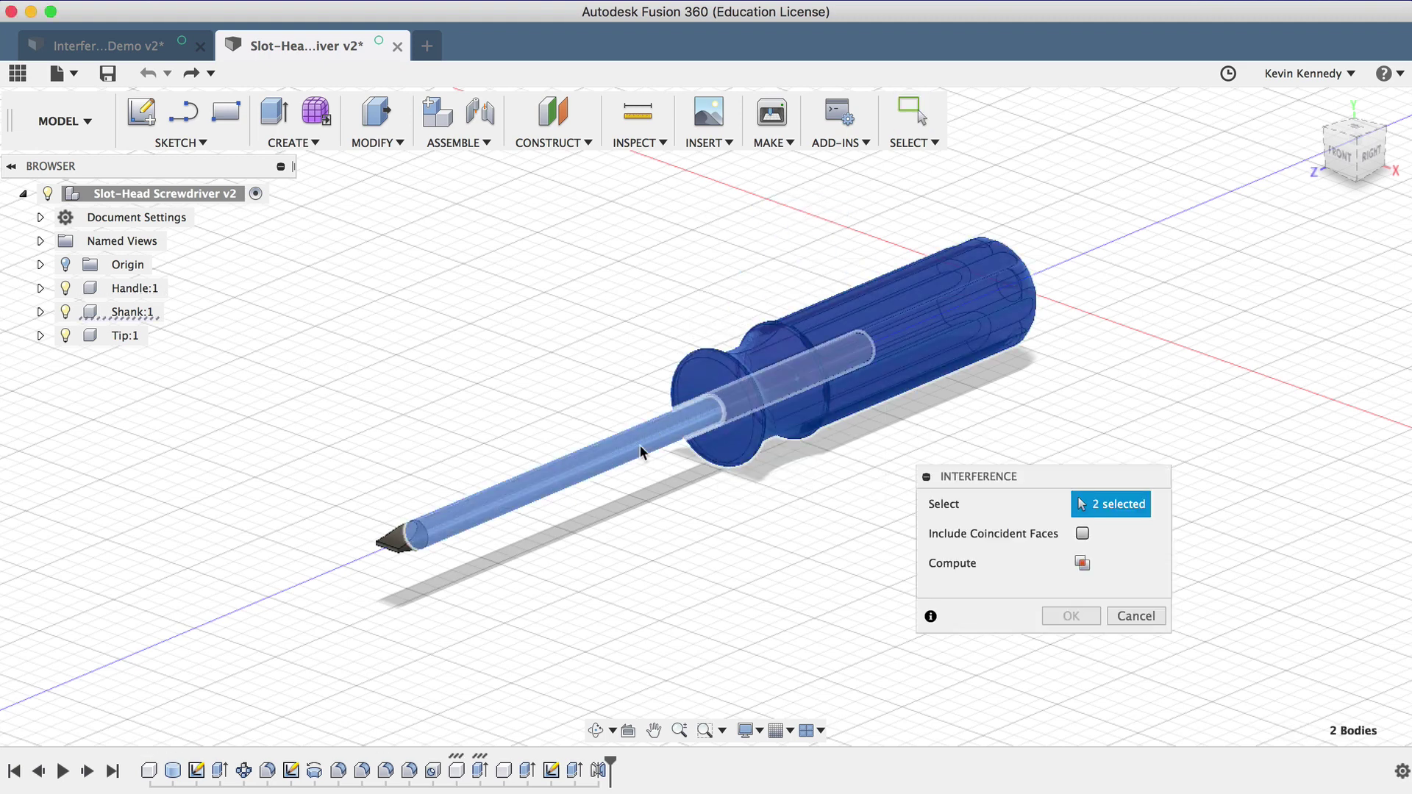
# Step: Include coincident faces and compute, showing the 0.00 mm^3 shared contact in red
pyautogui.click(1082, 533)
pyautogui.click(1081, 563)
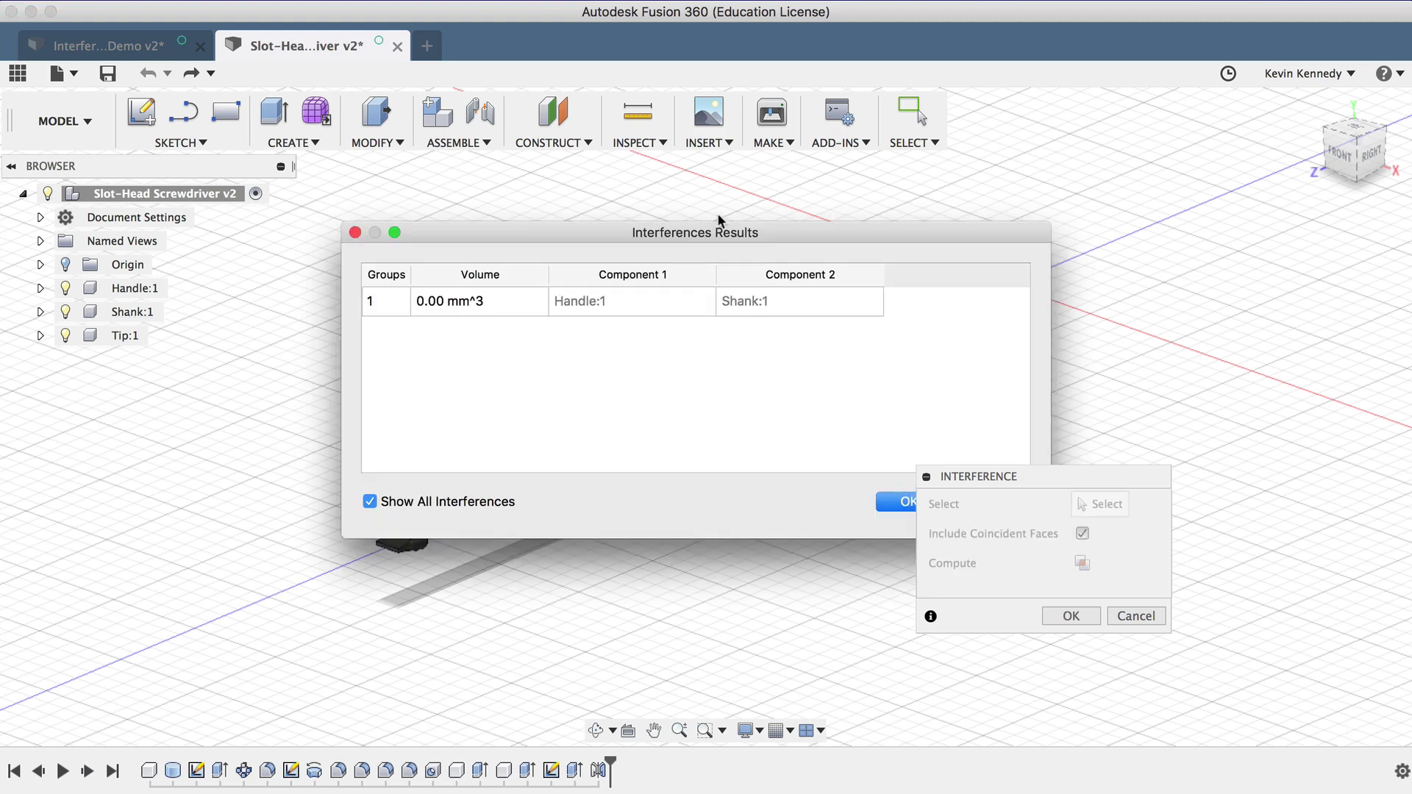
pyautogui.moveTo(722, 236); pyautogui.dragTo(711, 528)
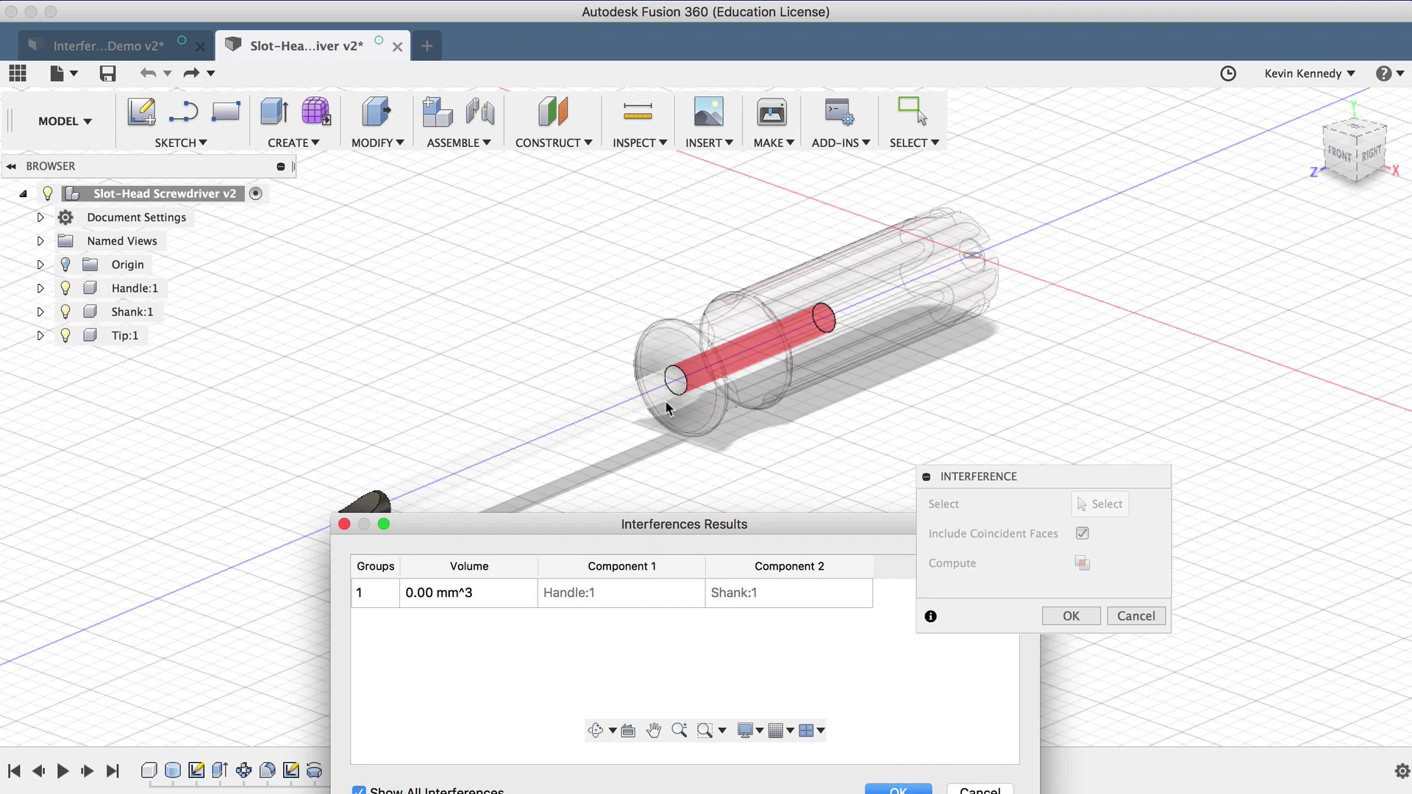
pyautogui.moveTo(620, 533); pyautogui.dragTo(647, 490)
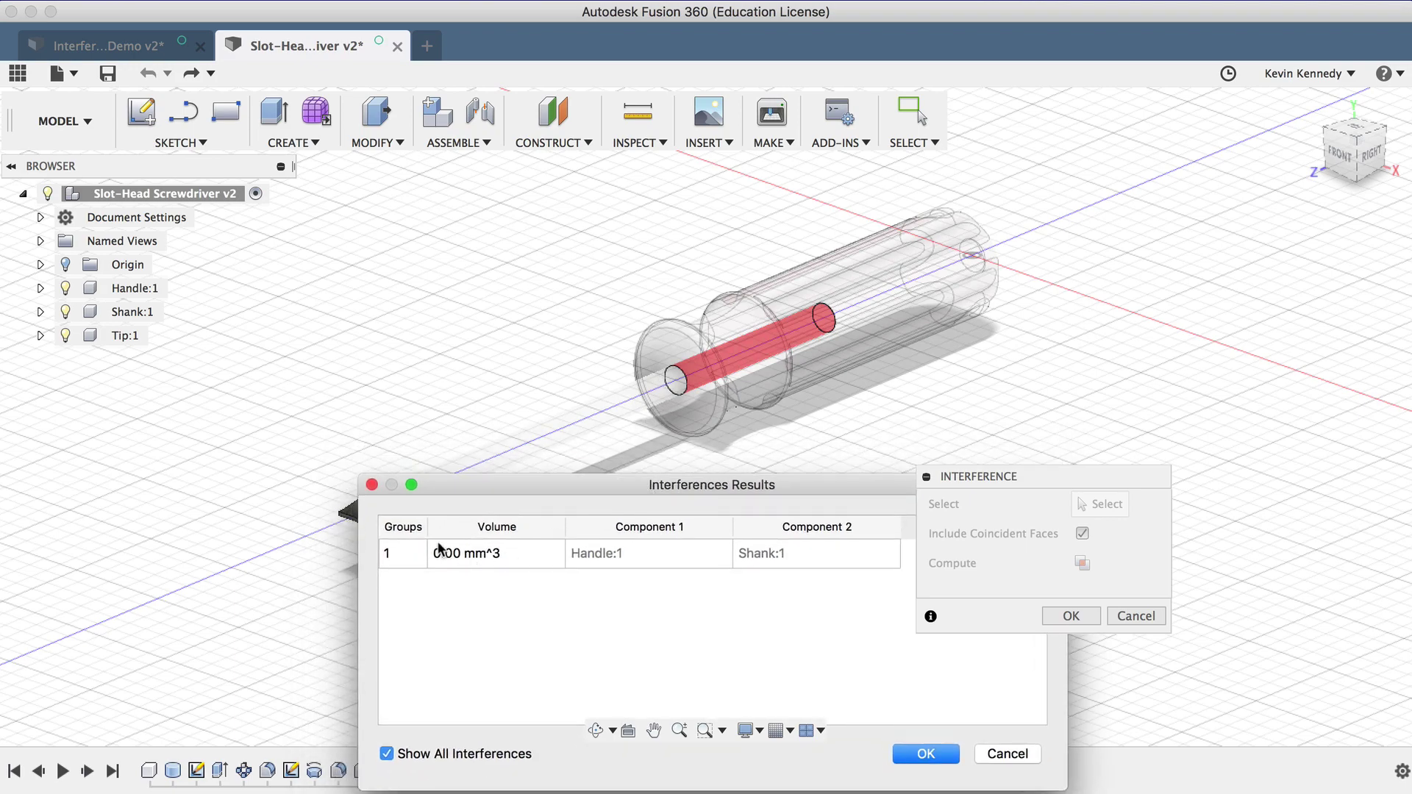